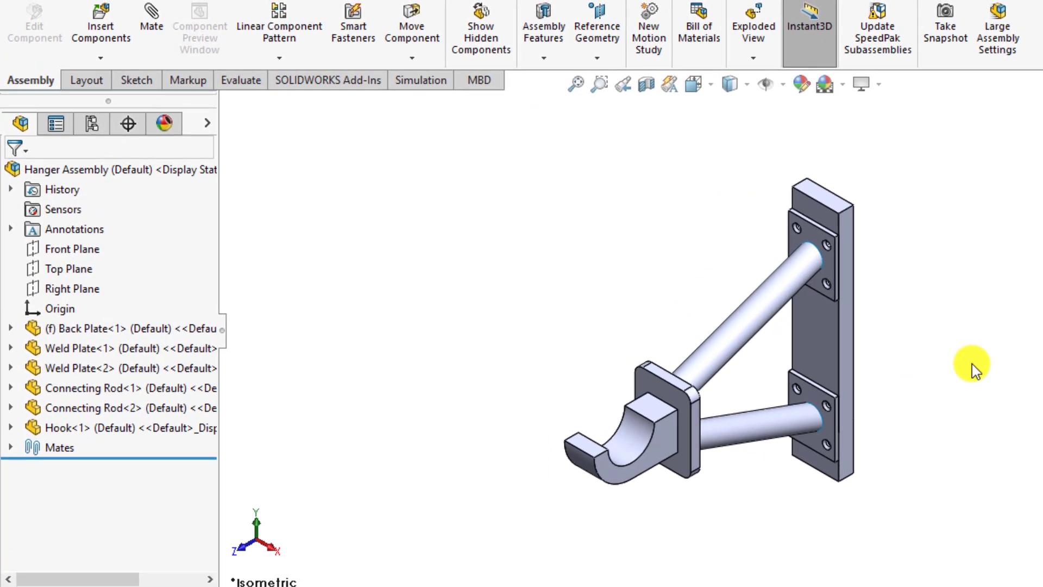
Inspect the hanger assembly up close, examining the weld plates and both connecting rods.
middle_click_drag(637, 214, 763, 368)
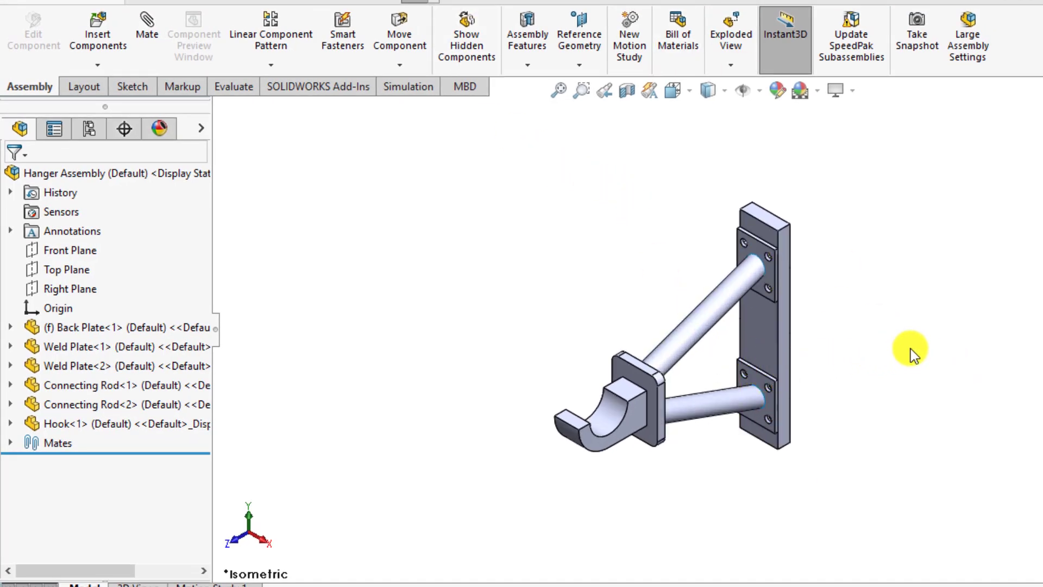
scroll(911, 350, "up", 2)
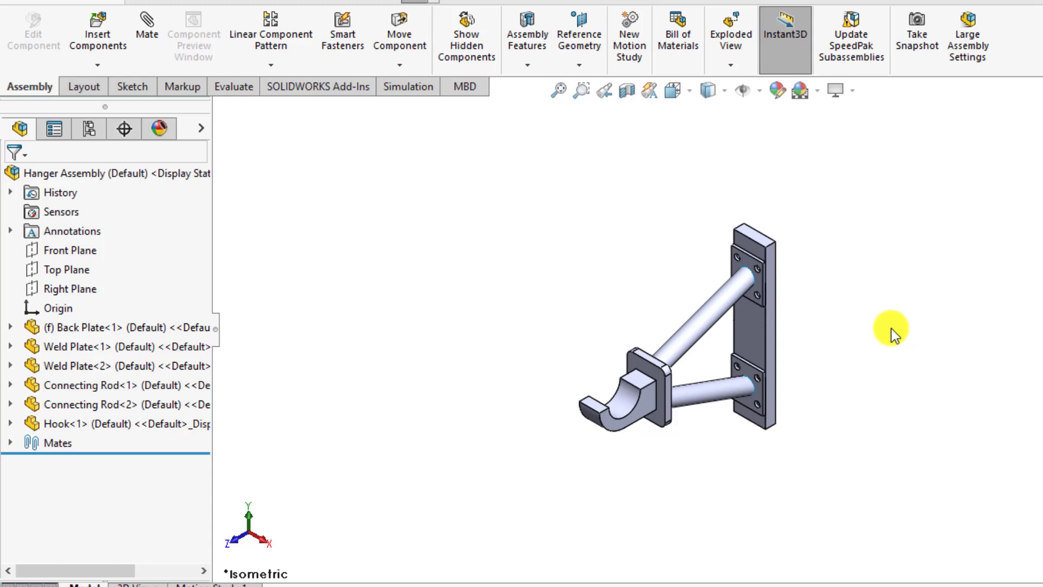
scroll(766, 373, "down", 3)
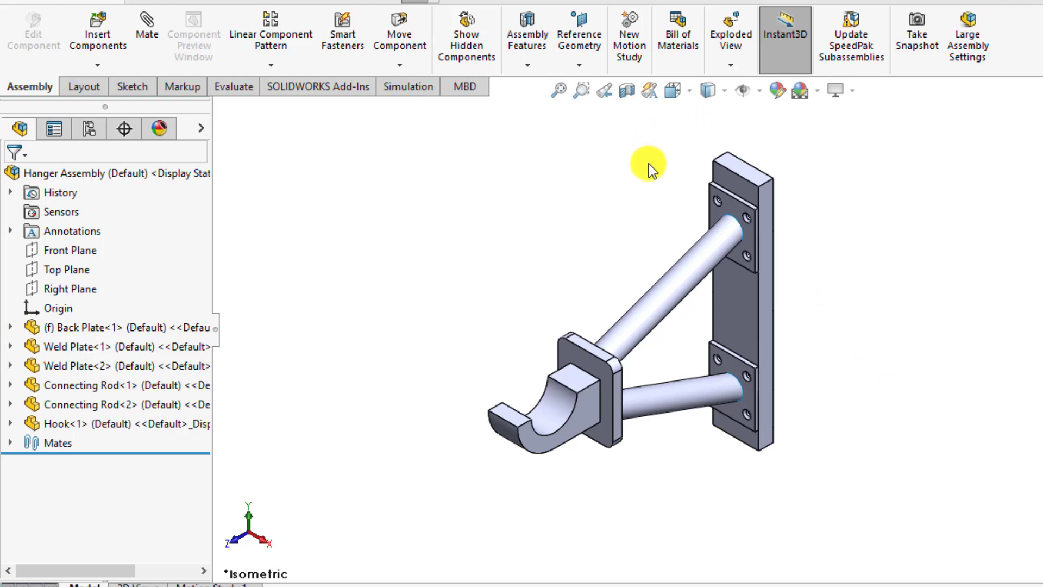
scroll(696, 243, "down", 3)
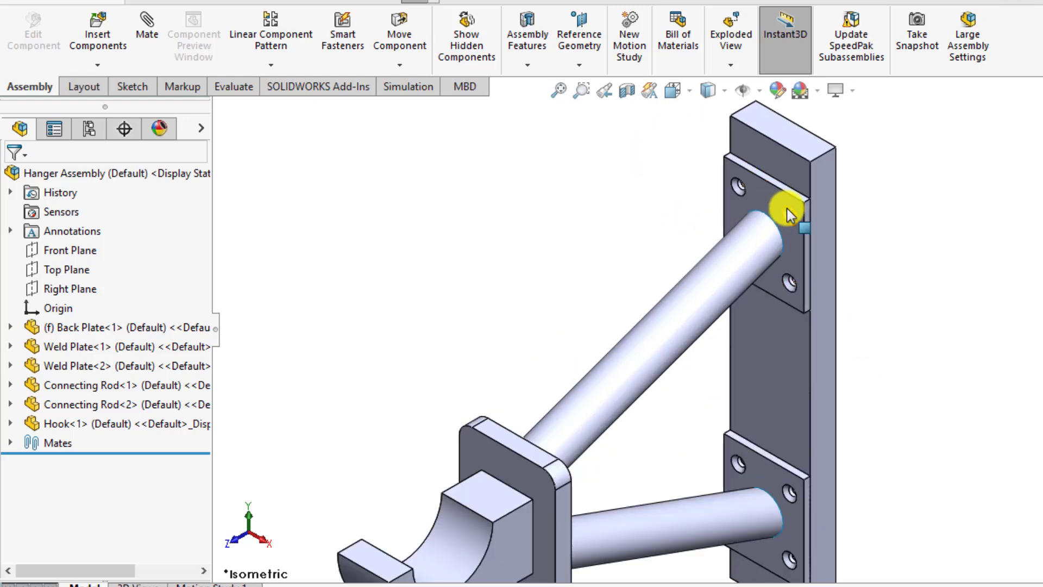
scroll(786, 210, "up", 3)
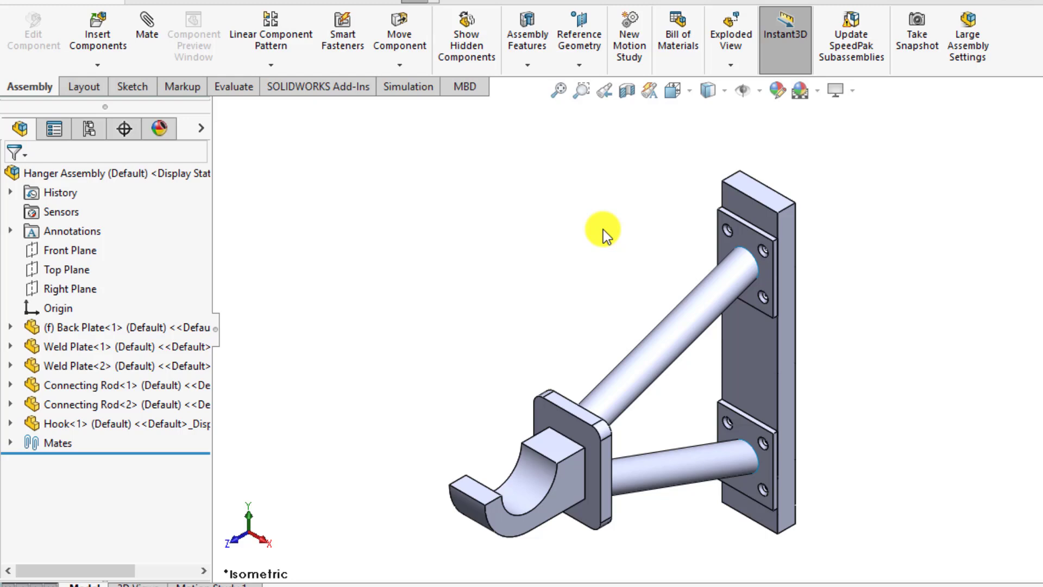
left_click(662, 354)
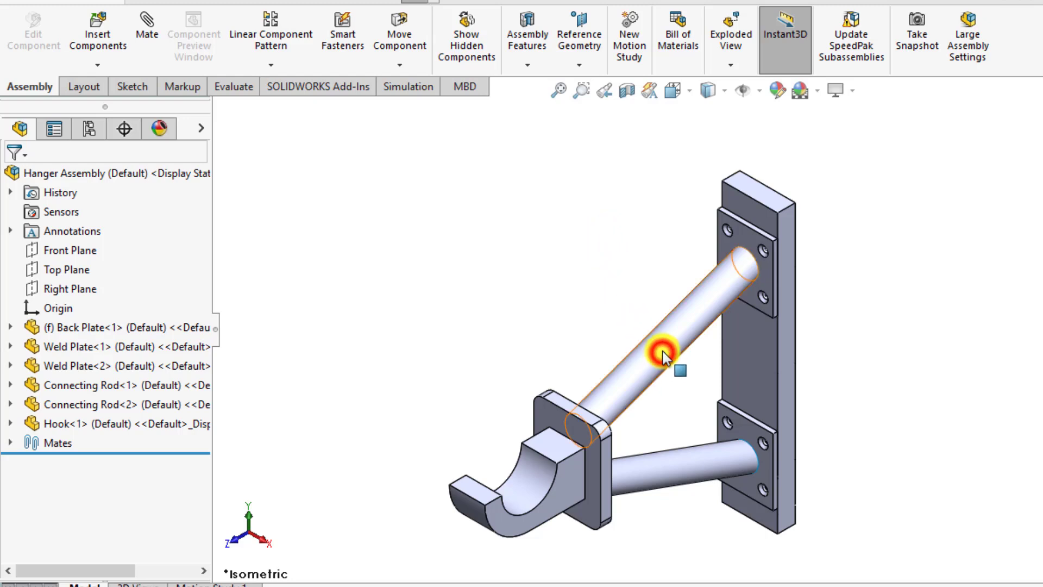
left_click(671, 466)
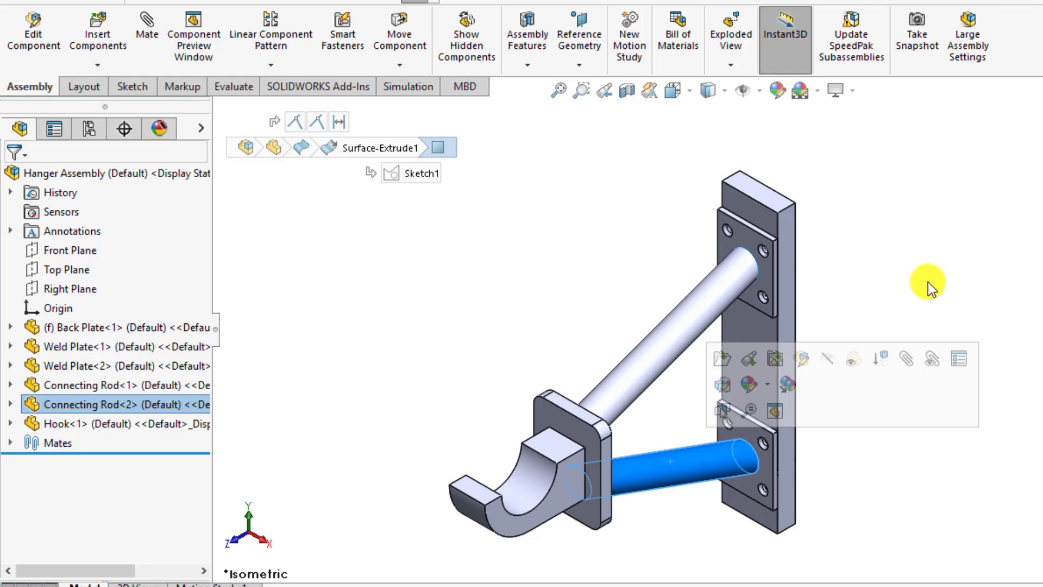
left_click(925, 281)
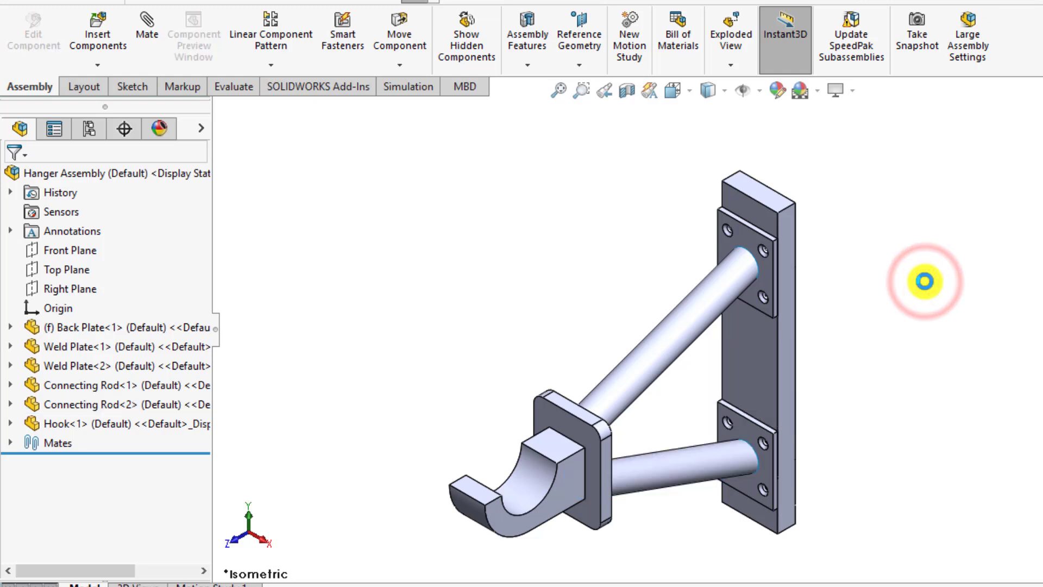
Create a new static simulation study named "Hanger assembly analysis".
left_click(406, 87)
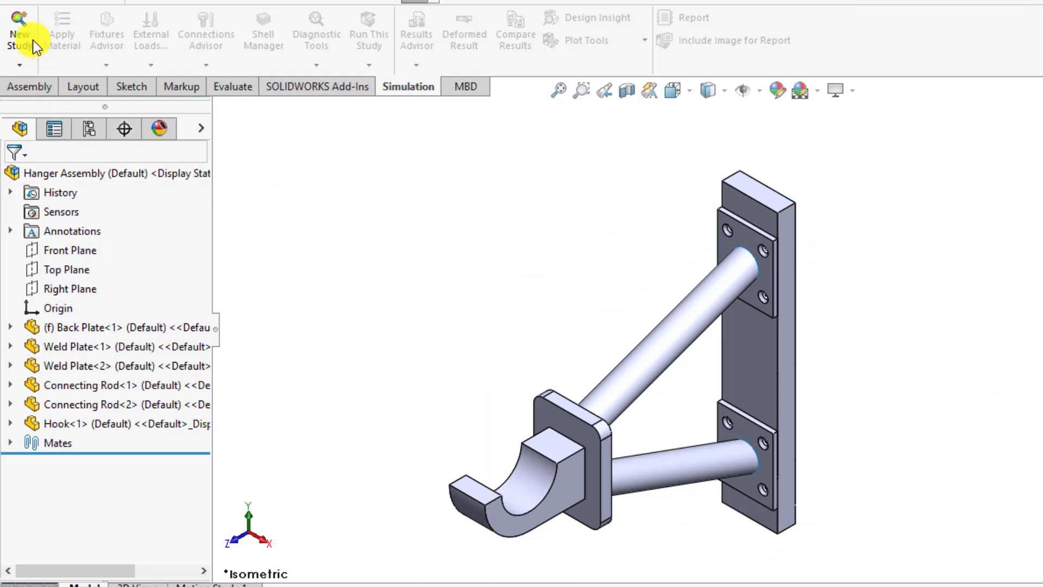
left_click(19, 30)
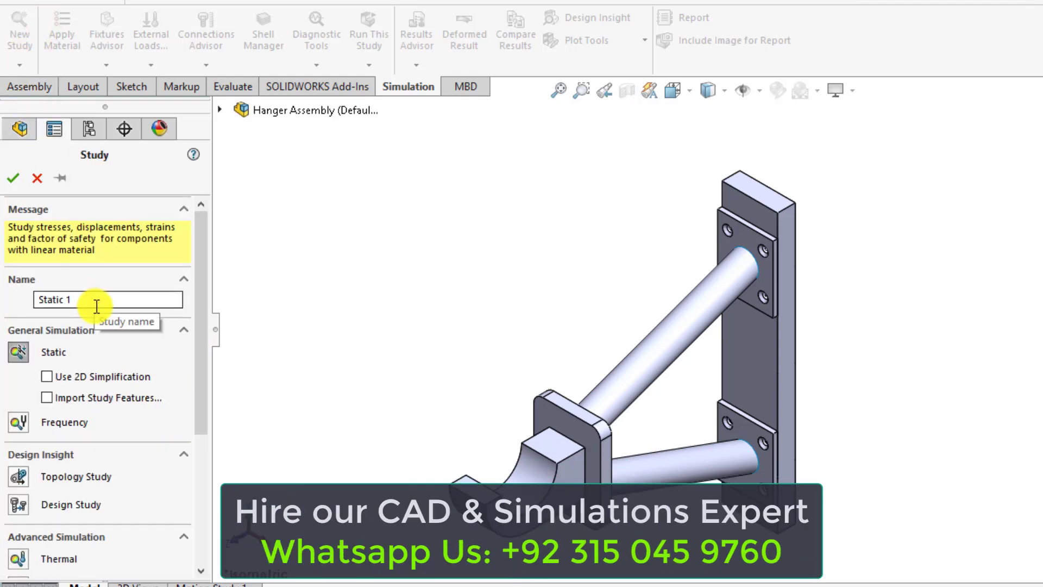
left_click(94, 302)
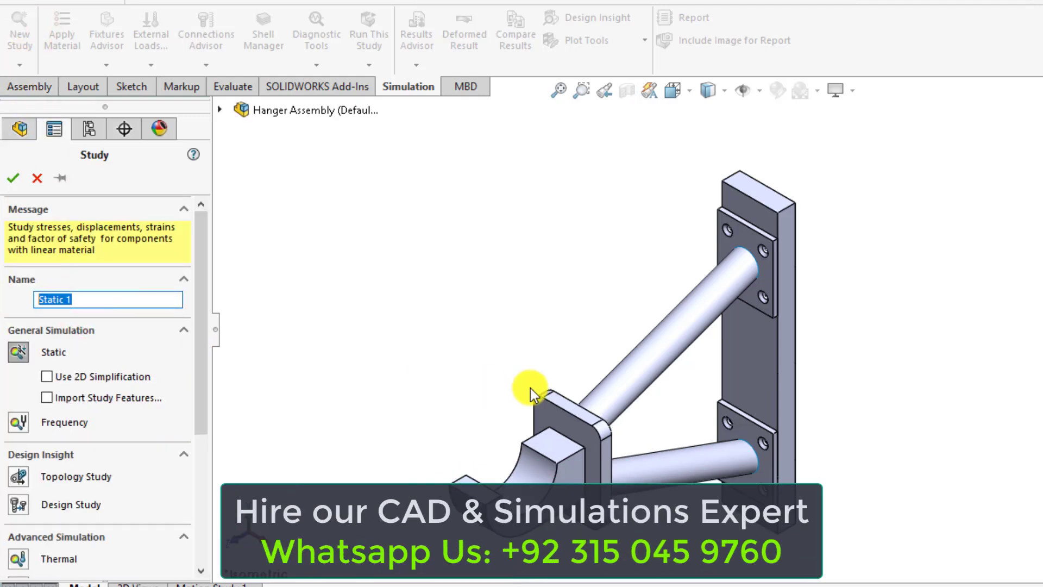
type("Hanger assembly analysis")
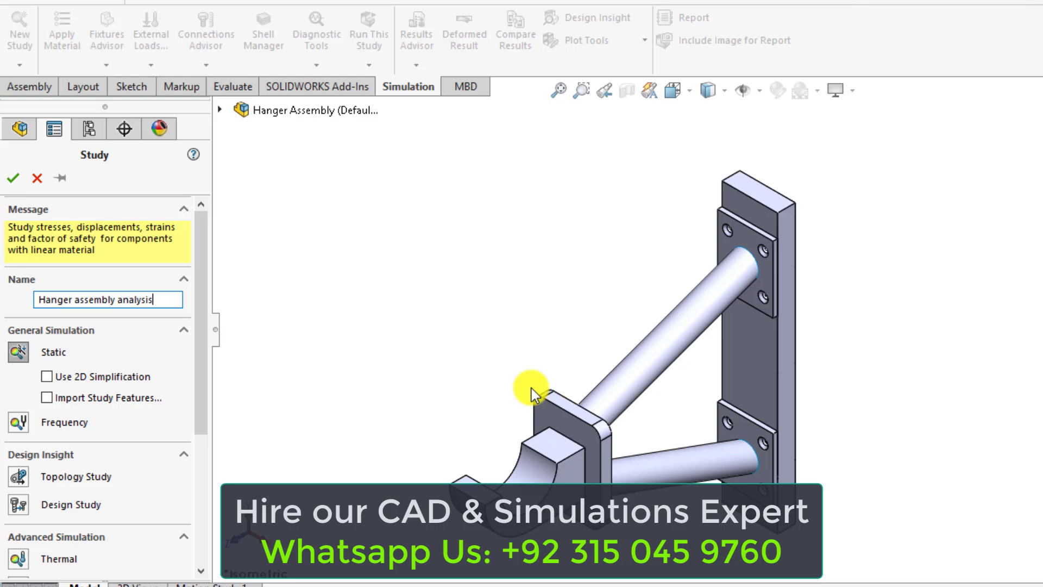
left_click(13, 178)
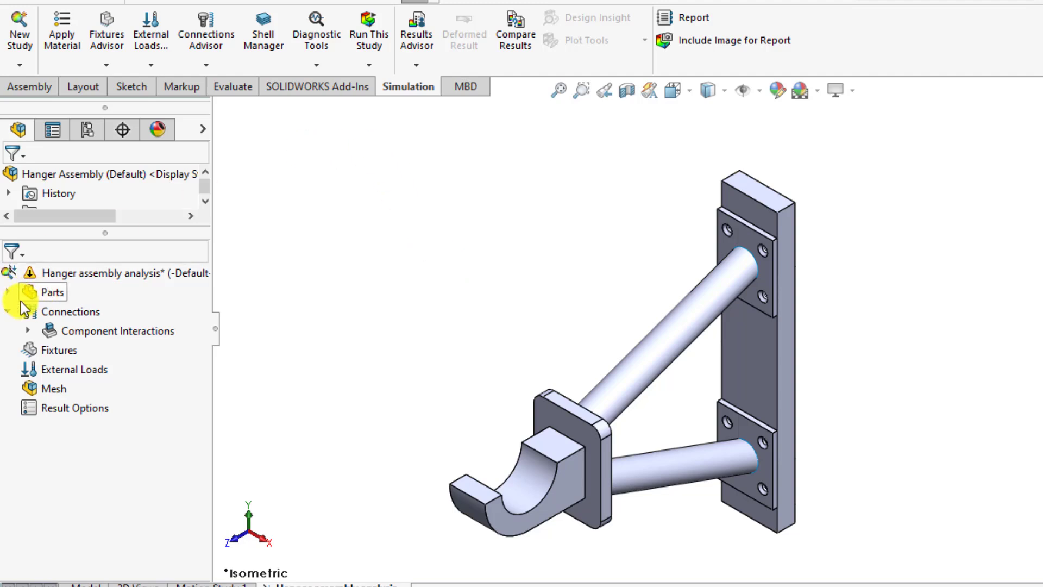
Expand the study's parts list and highlight the back plate, connecting rods, hook and weld plates one by one to identify them.
left_click(8, 292)
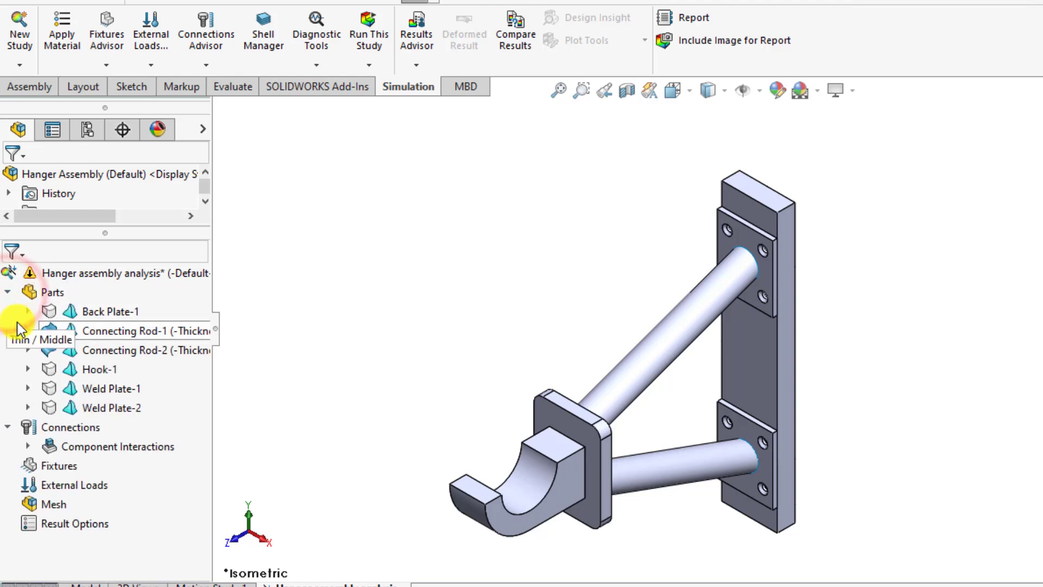
left_click(336, 276)
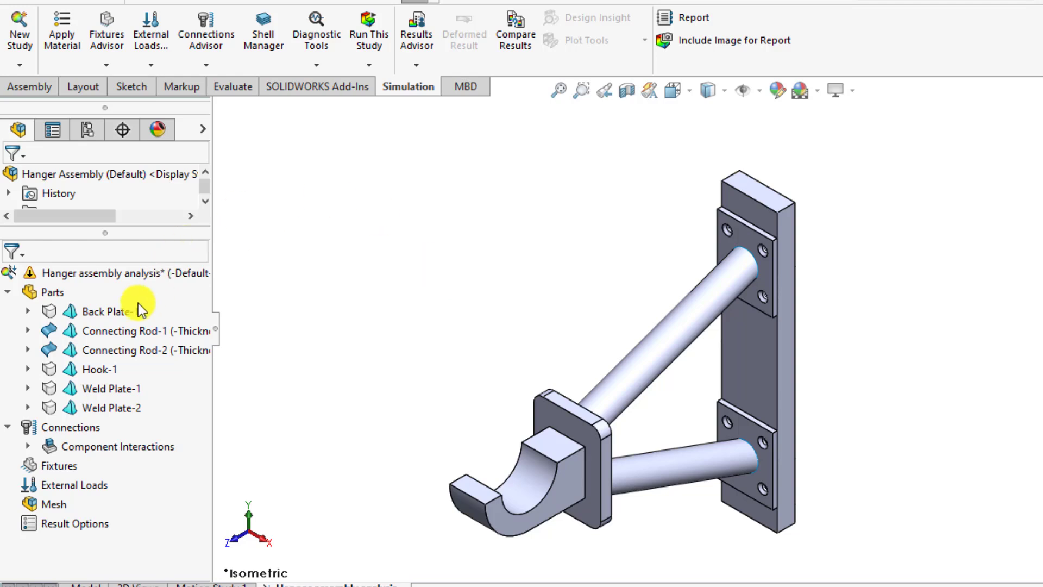
left_click(106, 314)
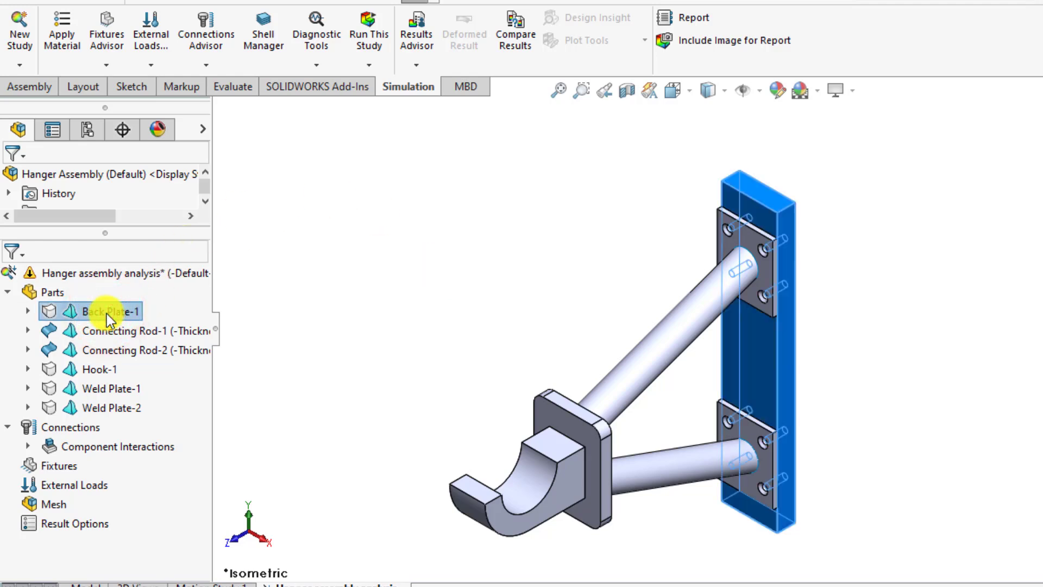
left_click(118, 338)
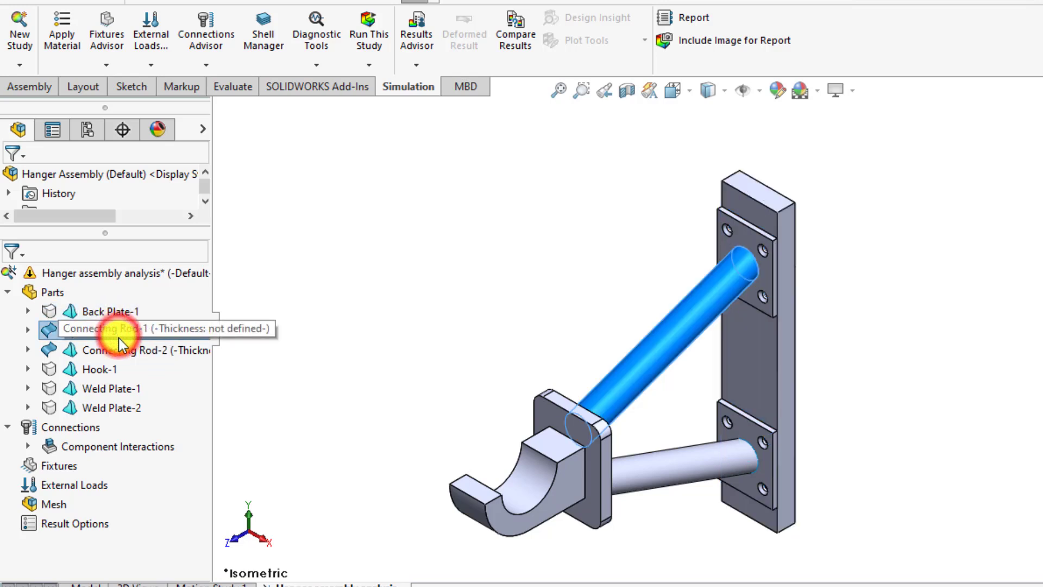
left_click(124, 356)
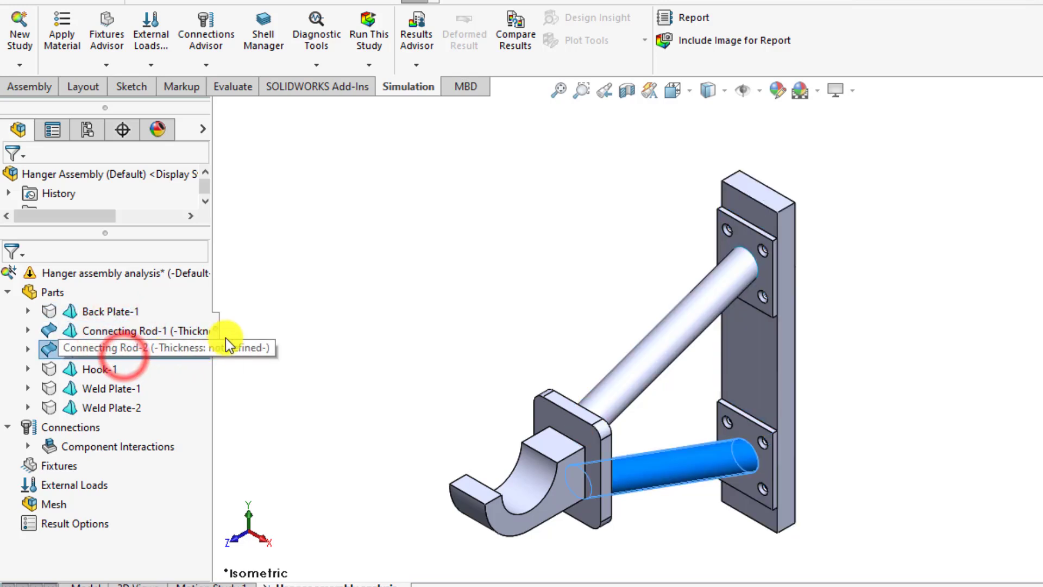
left_click(317, 301)
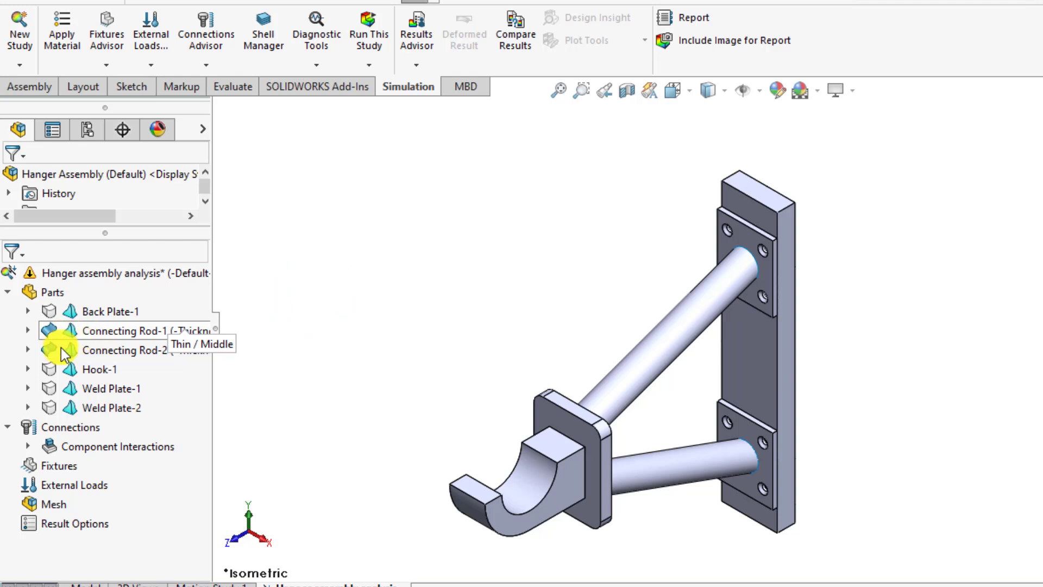
left_click(90, 374)
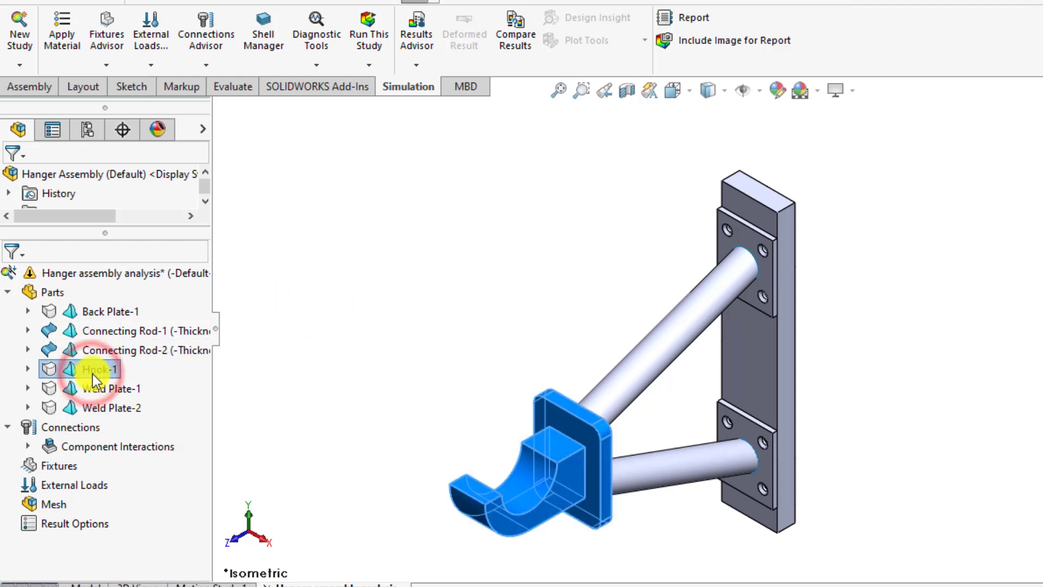
left_click(94, 394)
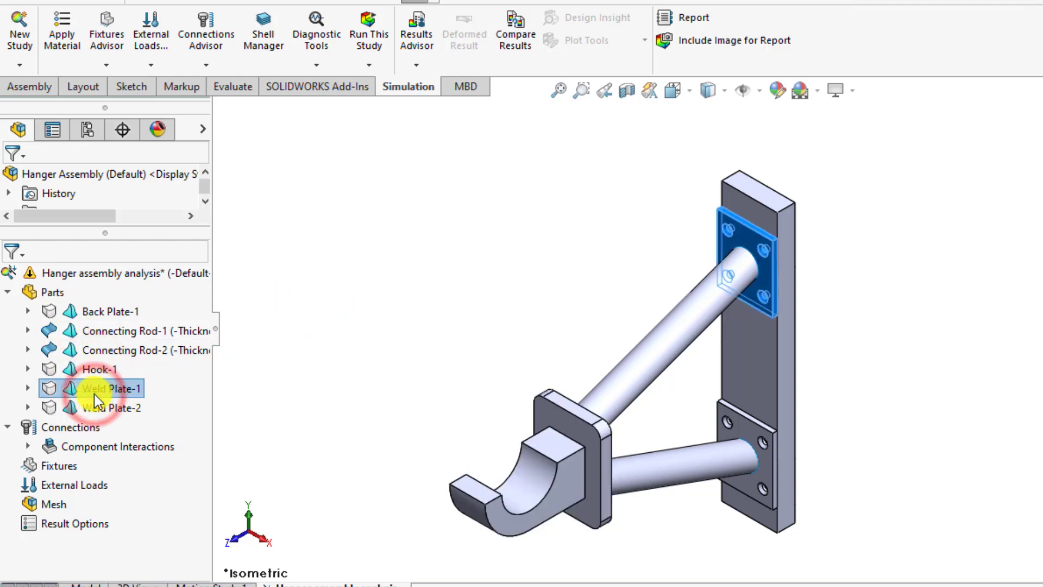
left_click(94, 411)
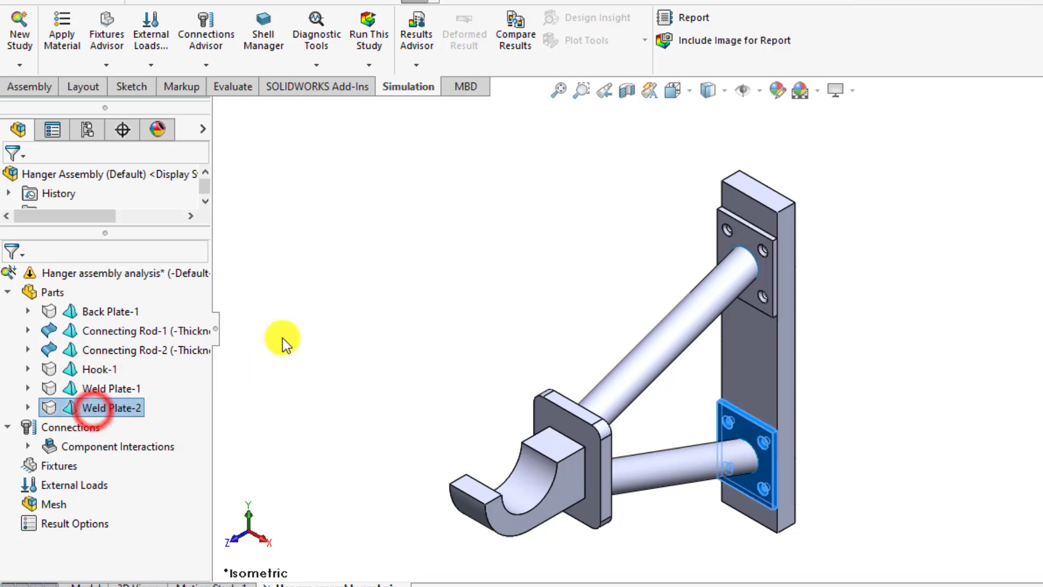
left_click(308, 328)
Apply AISI 1035 Steel (SS) to all parts of the study and widen the study tree to read the material assignments.
right_click(48, 291)
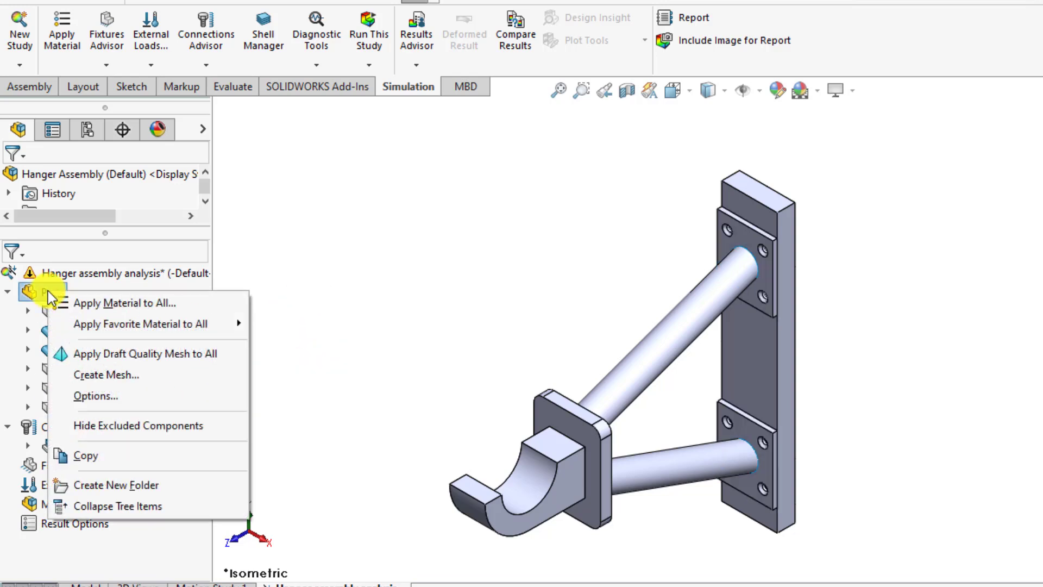
mouse_move(110, 329)
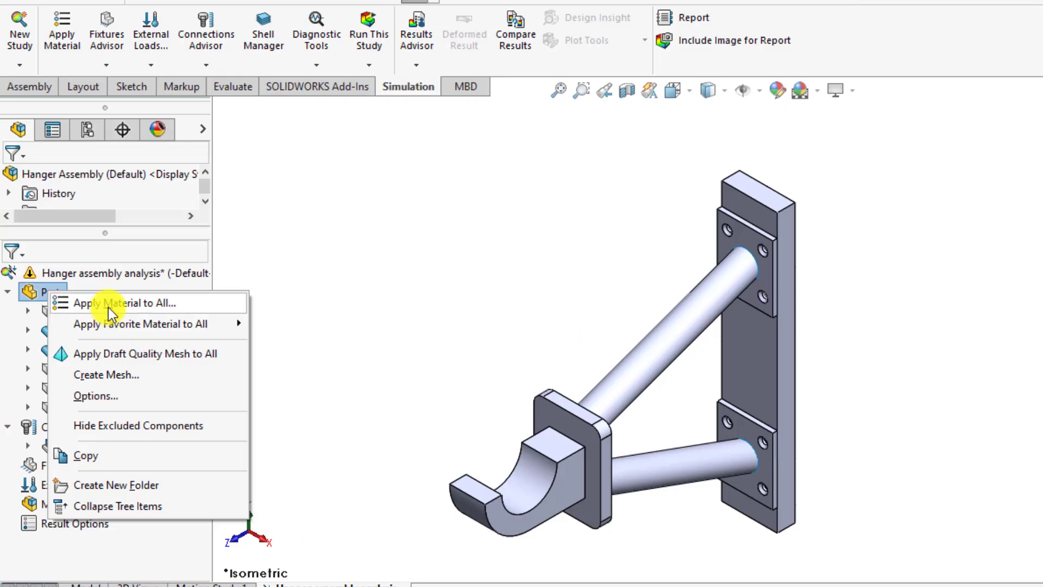
left_click(109, 306)
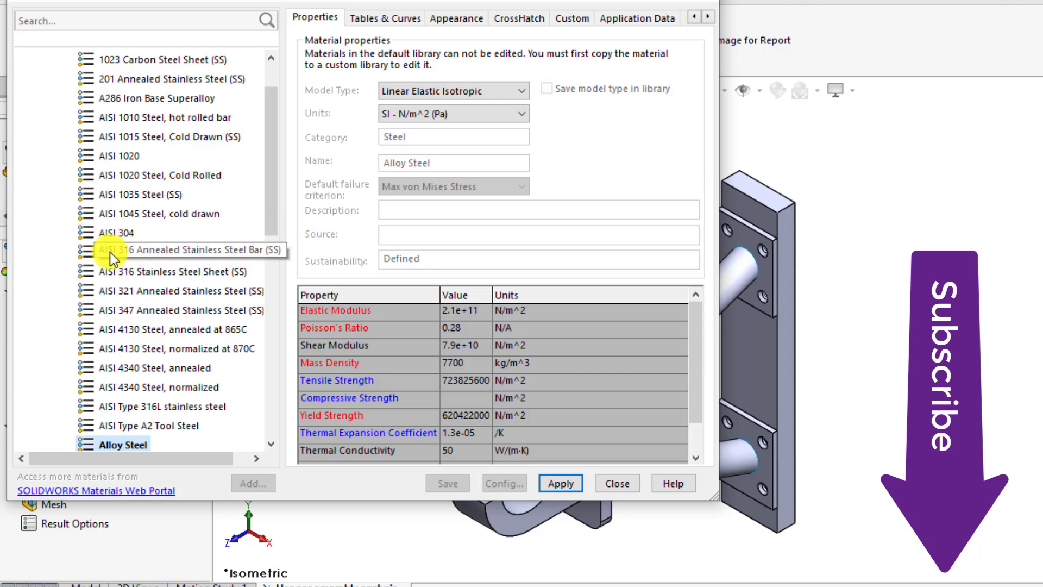
left_click(120, 196)
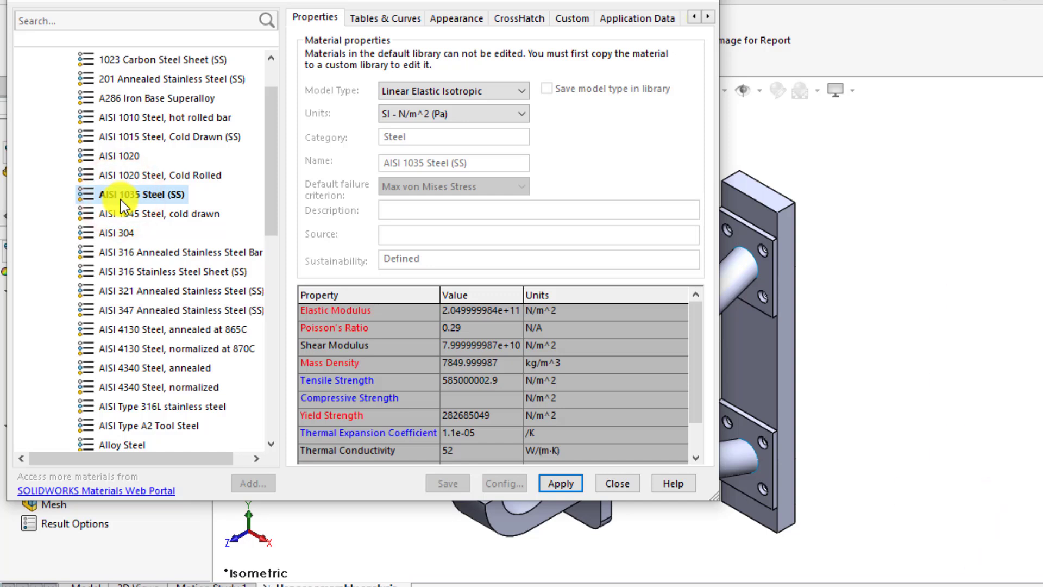
left_click(556, 485)
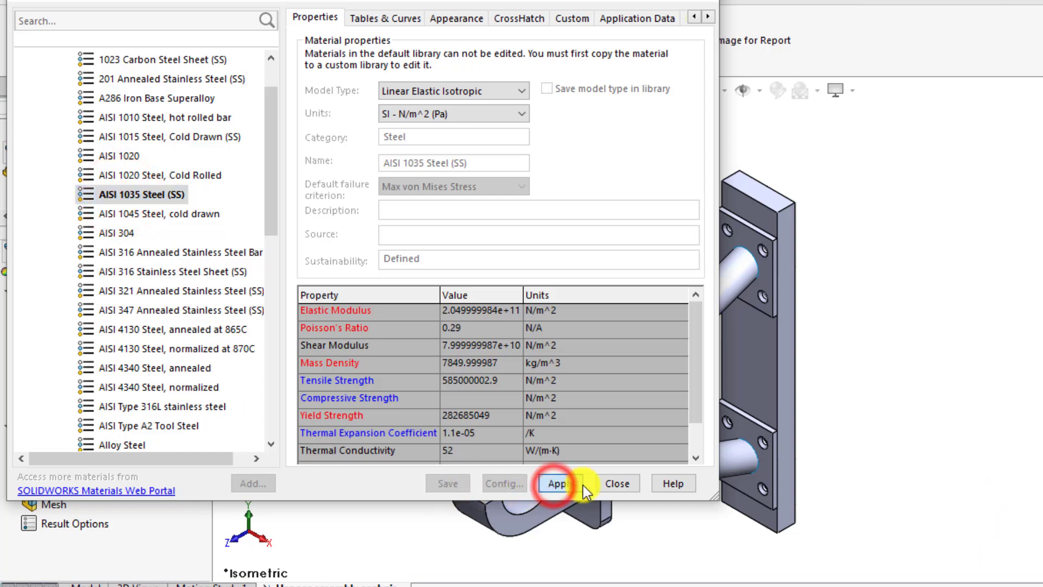
left_click(620, 485)
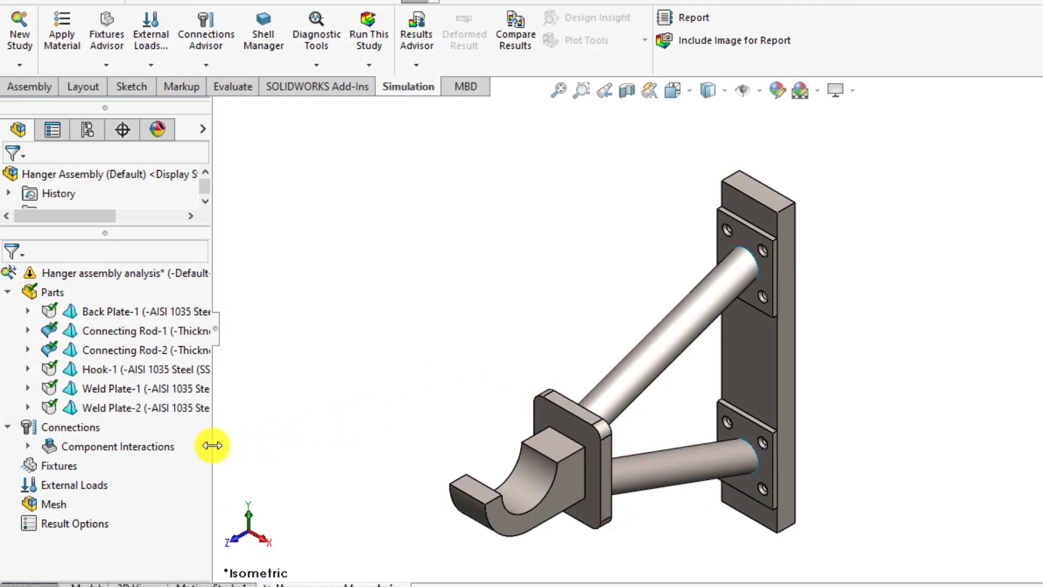
left_click_drag(211, 445, 300, 442)
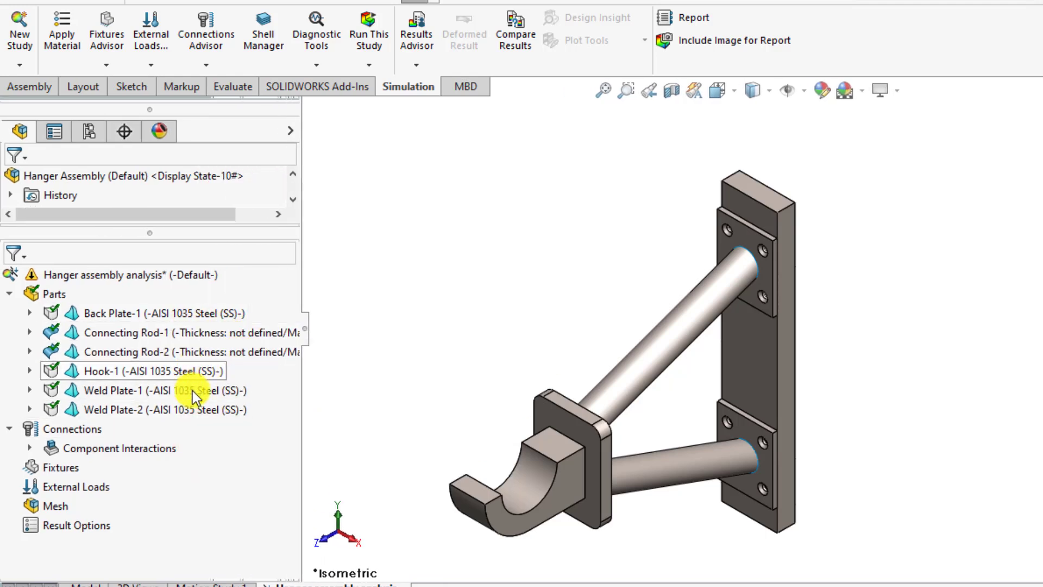
left_click(435, 294)
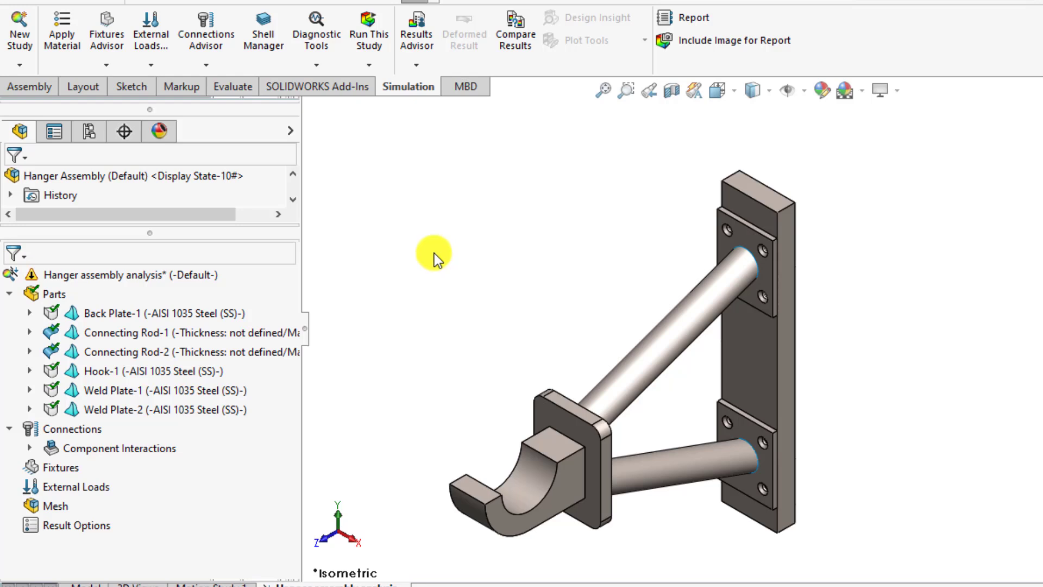
Examine the back plate's rear face and the hook's curved inner face from several angles.
middle_click_drag(559, 266, 468, 323)
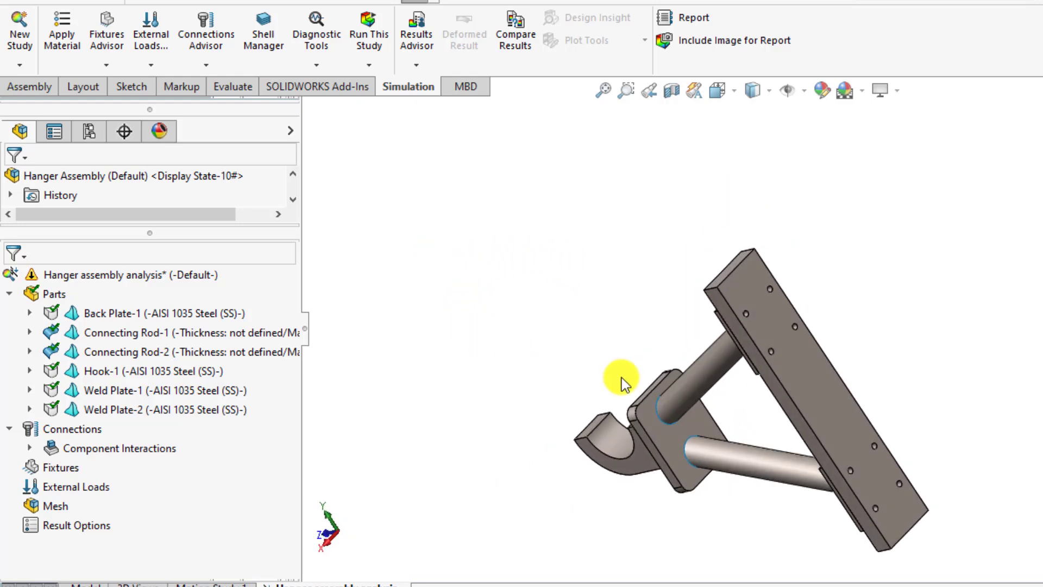
left_click(792, 379)
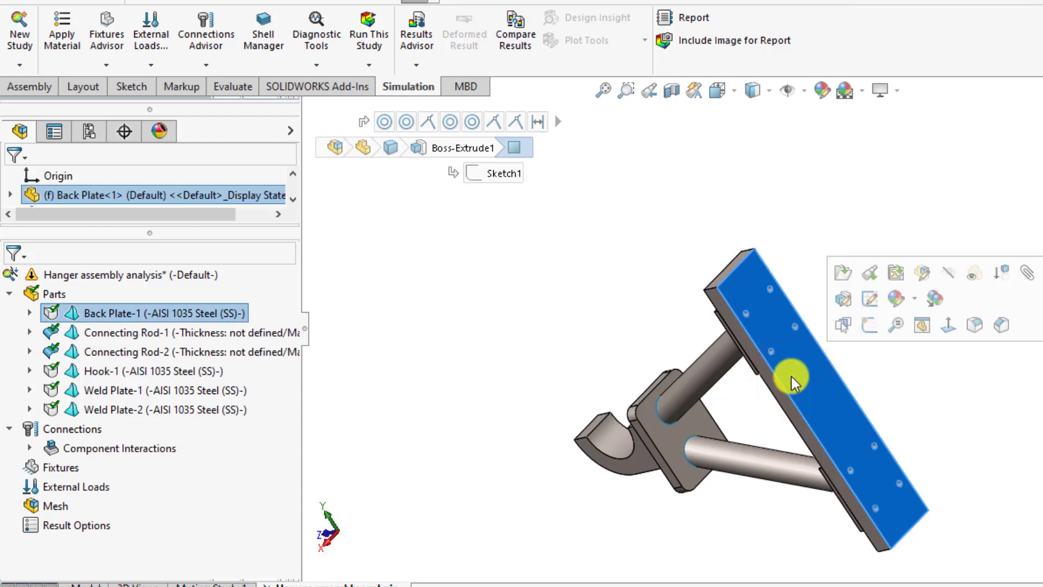
left_click(582, 337)
middle_click_drag(582, 337, 693, 328)
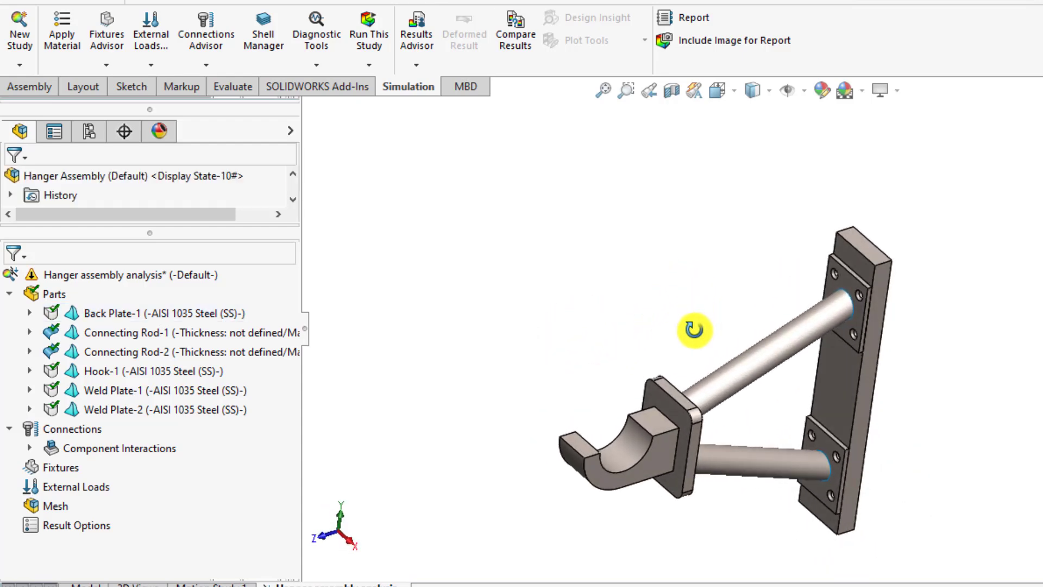
left_click(624, 457)
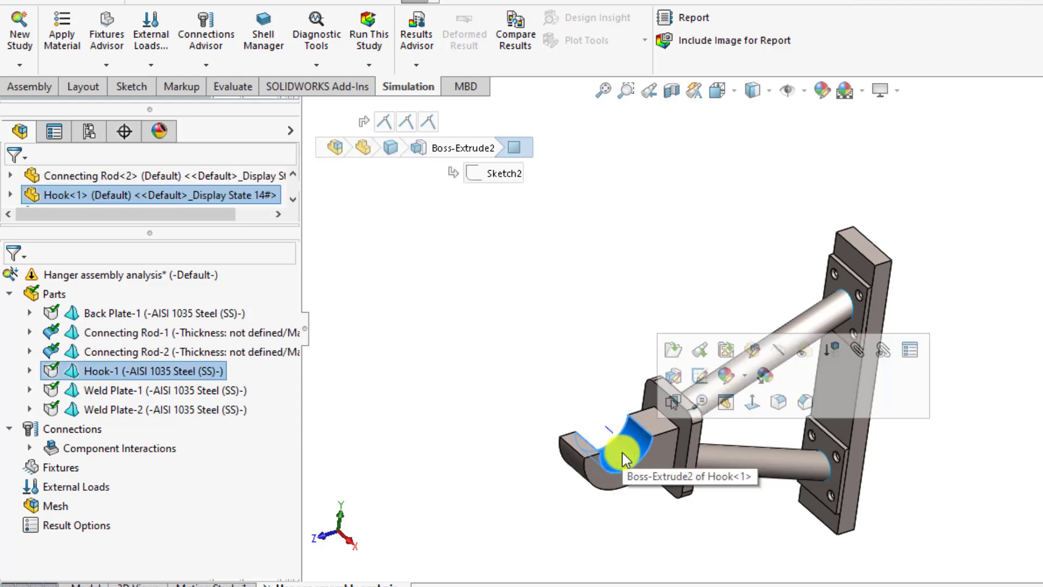
middle_click_drag(582, 386, 539, 289)
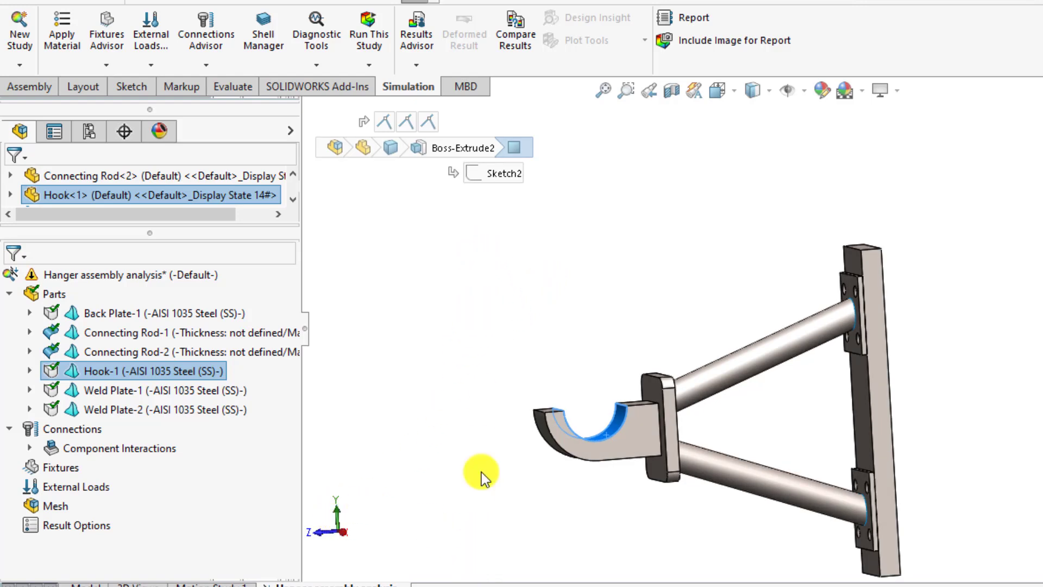
Define the upper connecting rod (Connecting Rod-1) as a thin shell with a thickness of 2 mm.
left_click(536, 299)
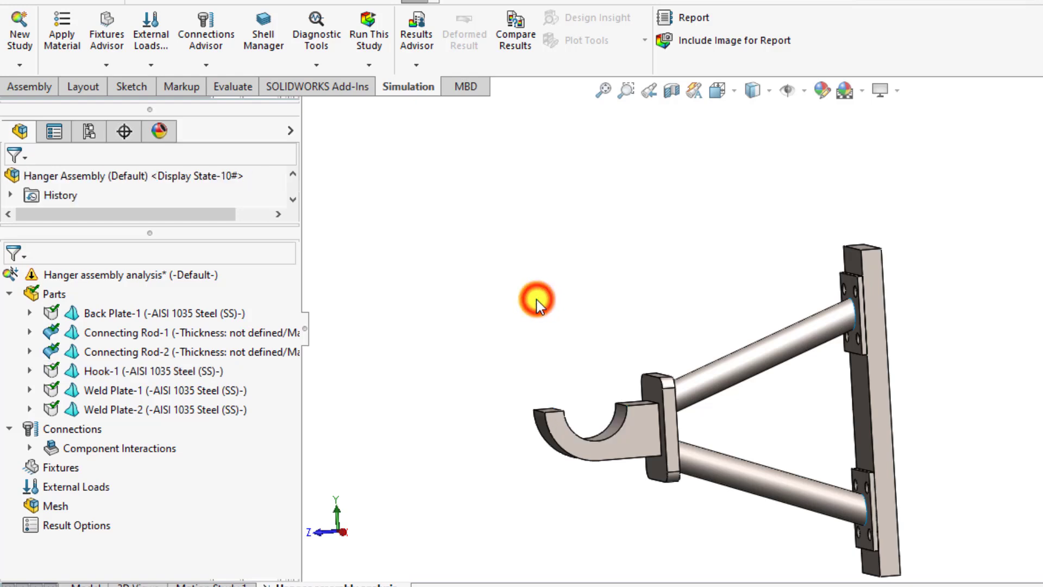
middle_click_drag(536, 299, 687, 402)
scroll(770, 396, "down", 3)
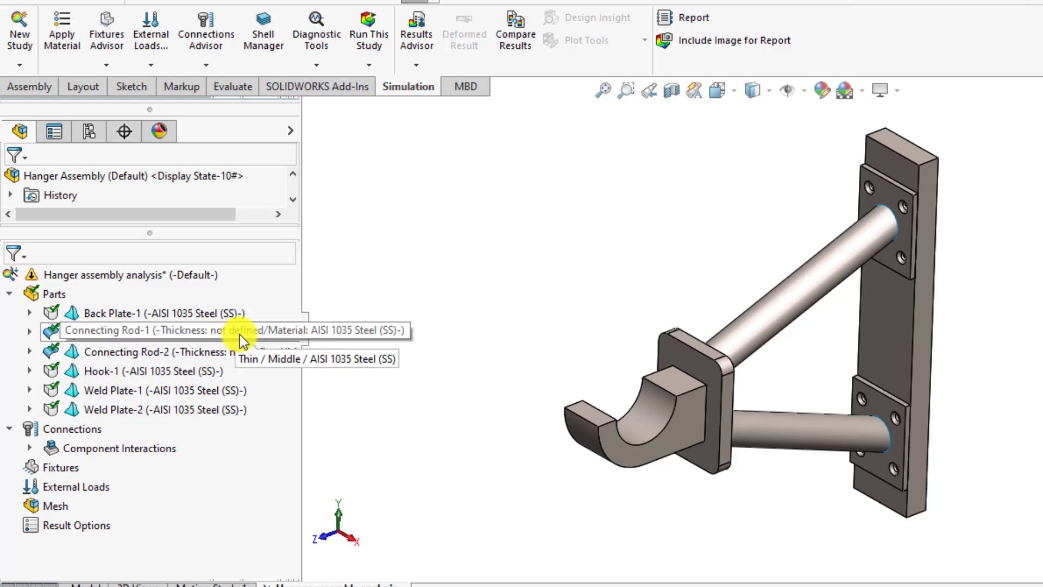
right_click(88, 334)
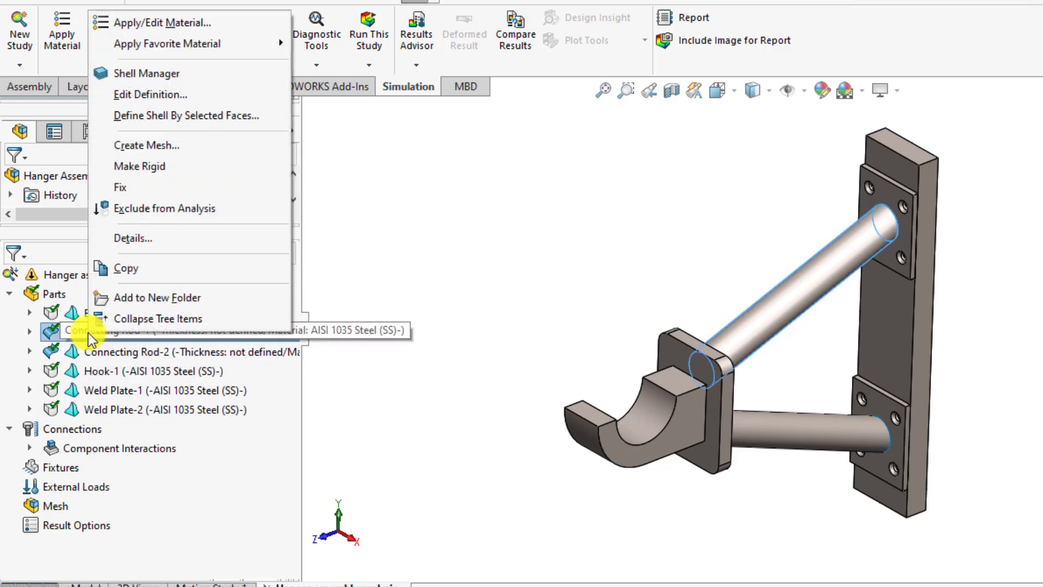
left_click(152, 95)
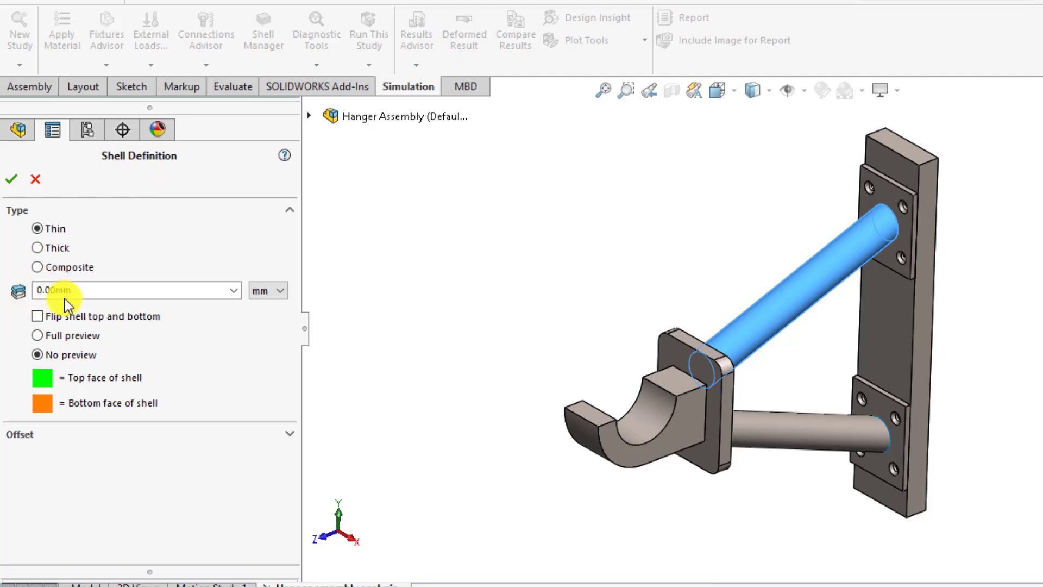
triple_click(89, 292)
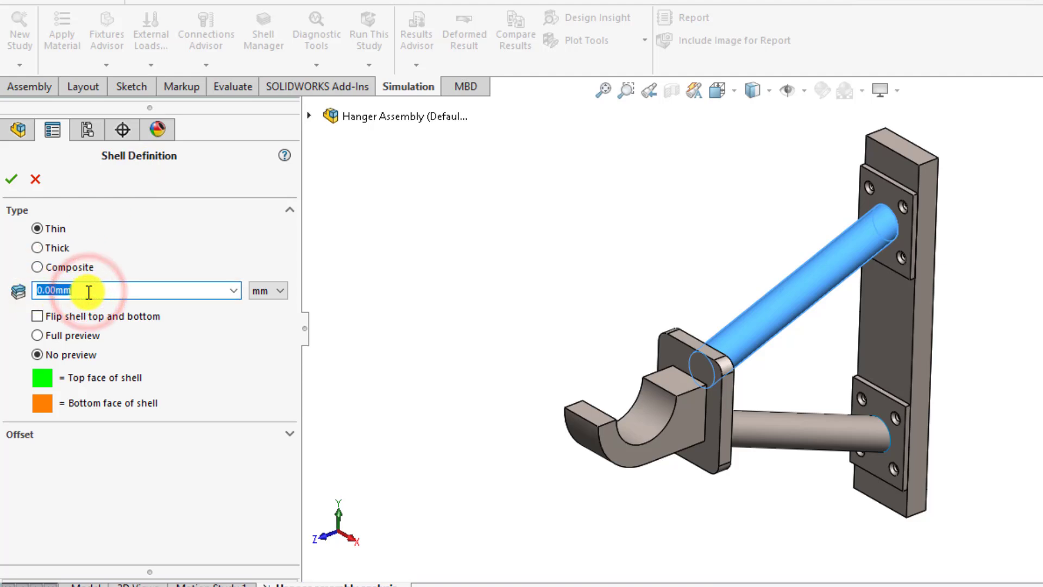
type("2")
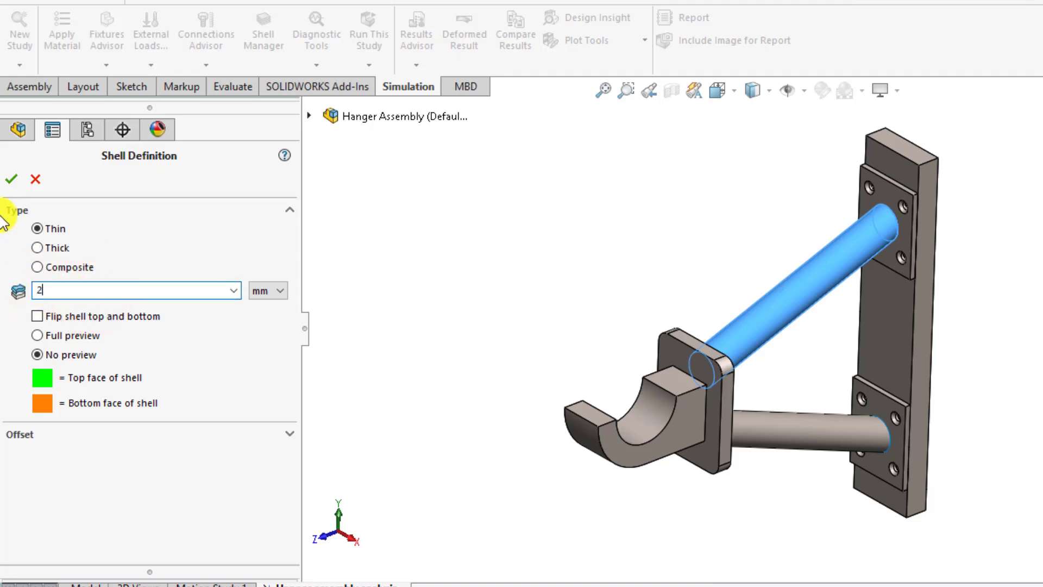
left_click(11, 181)
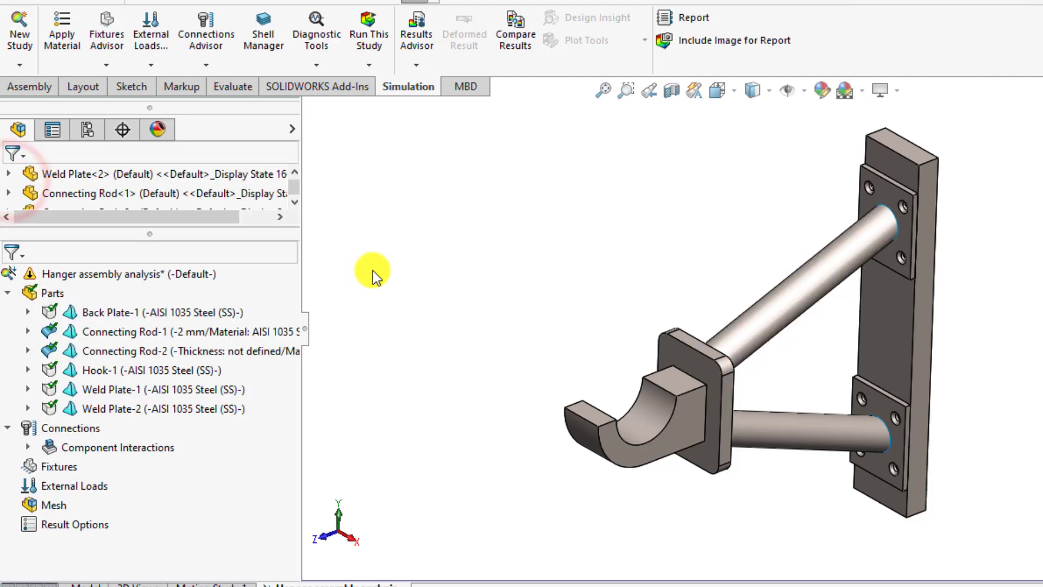
Set the thin shell thickness of the lower connecting rod (Connecting Rod-2) to 2 mm.
right_click(128, 355)
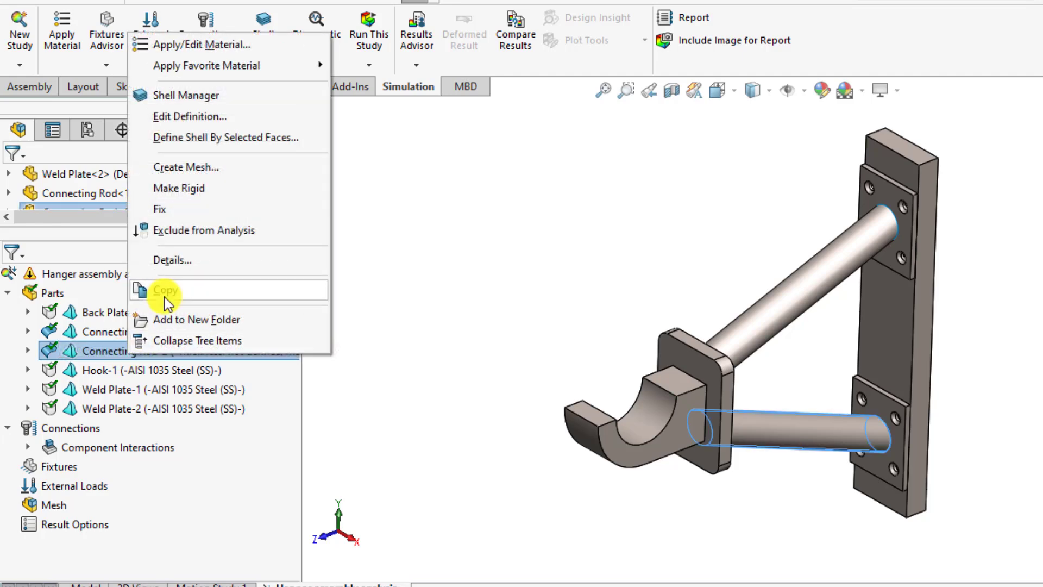
left_click(182, 117)
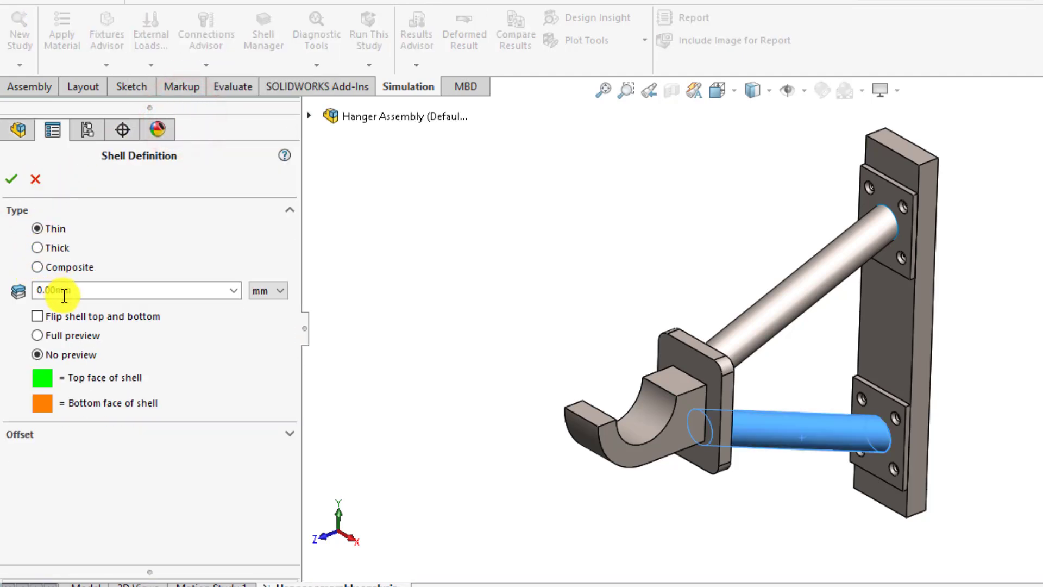
left_click(87, 289)
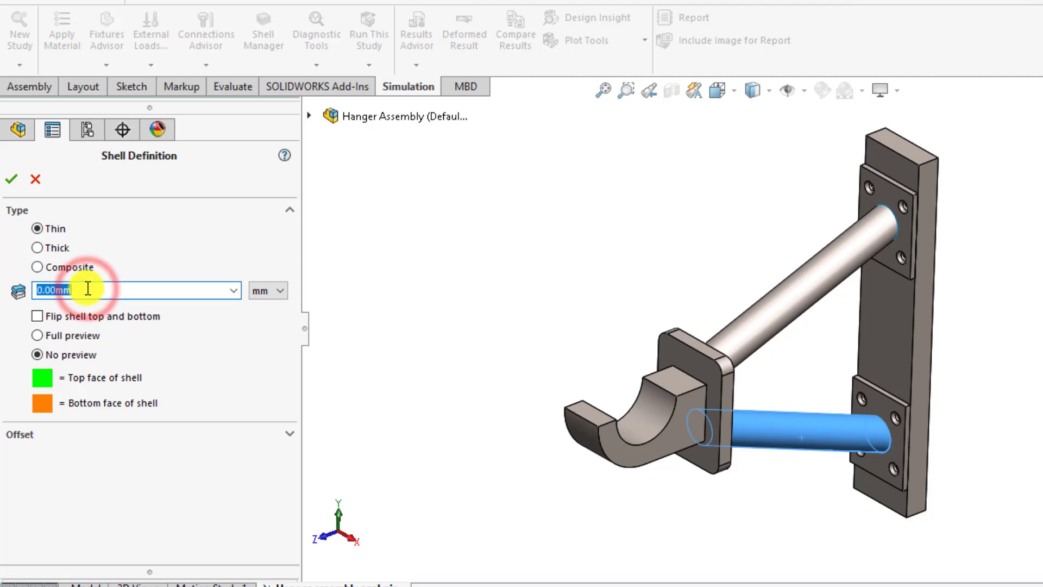
type("2")
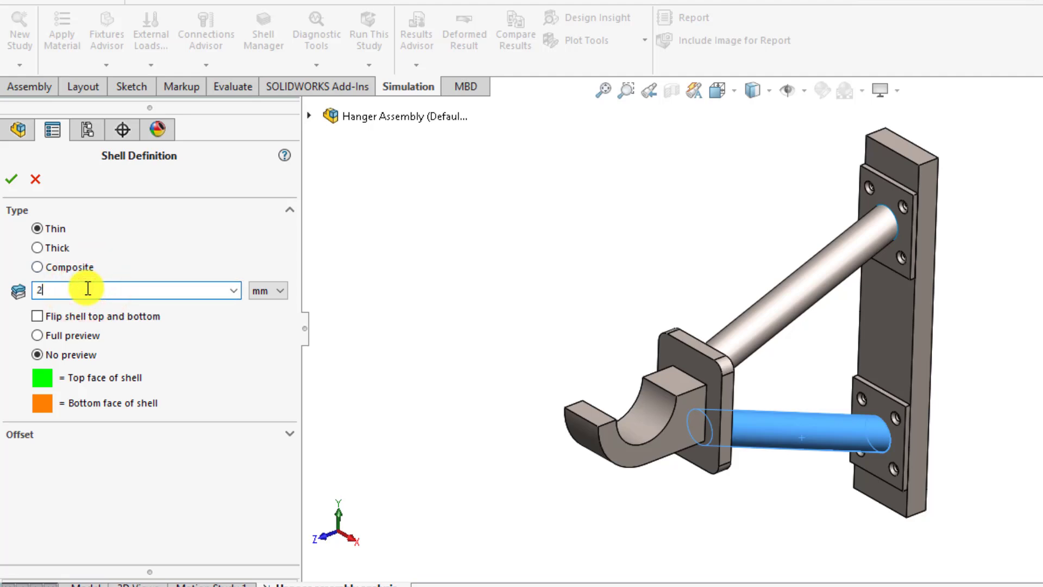
left_click(14, 181)
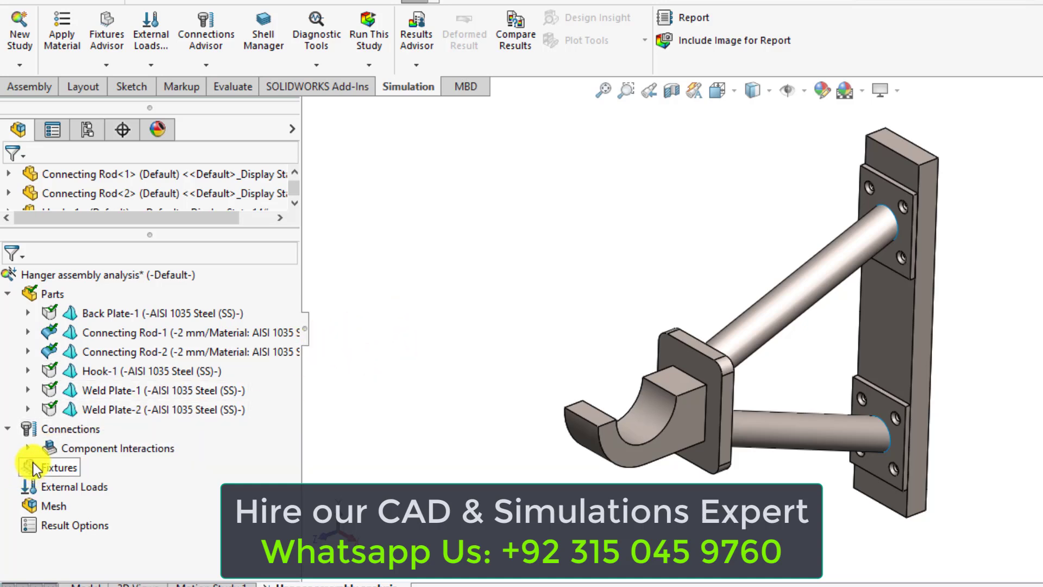
Expand the study's component interactions and start an edge weld connector with the weld type Fillet, Single-Sided.
left_click(26, 449)
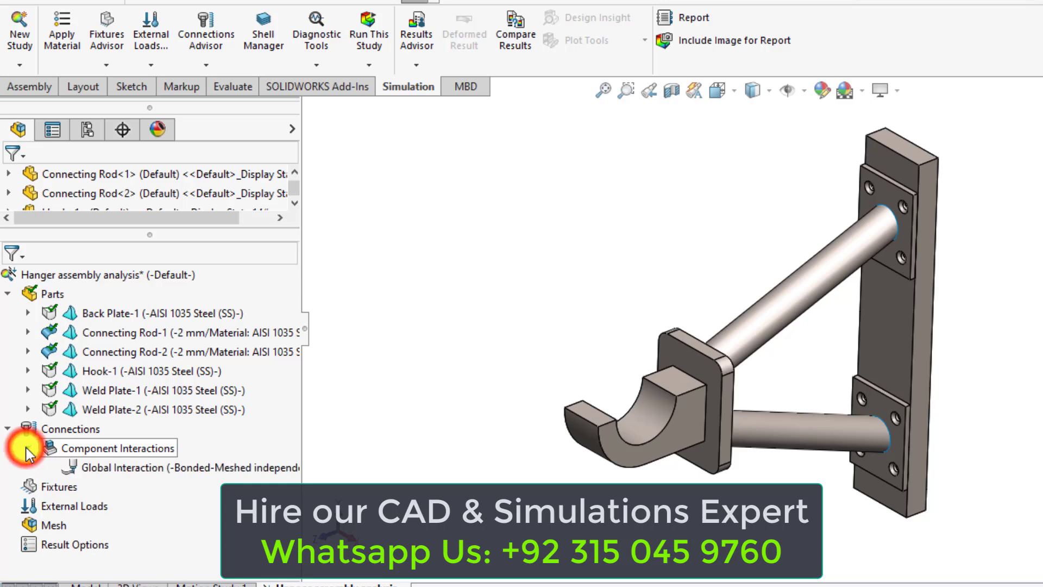
left_click(357, 354)
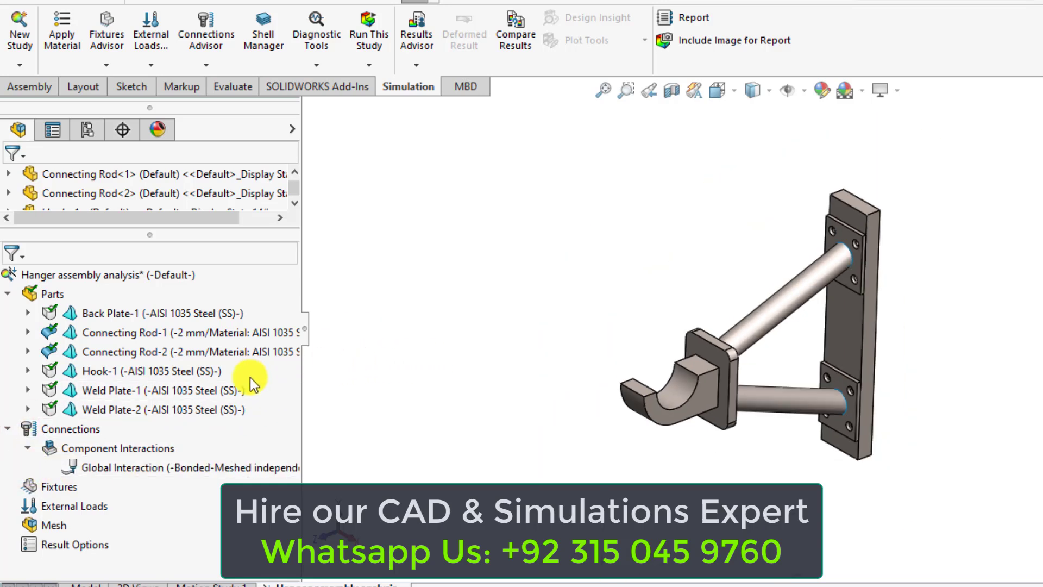
right_click(74, 429)
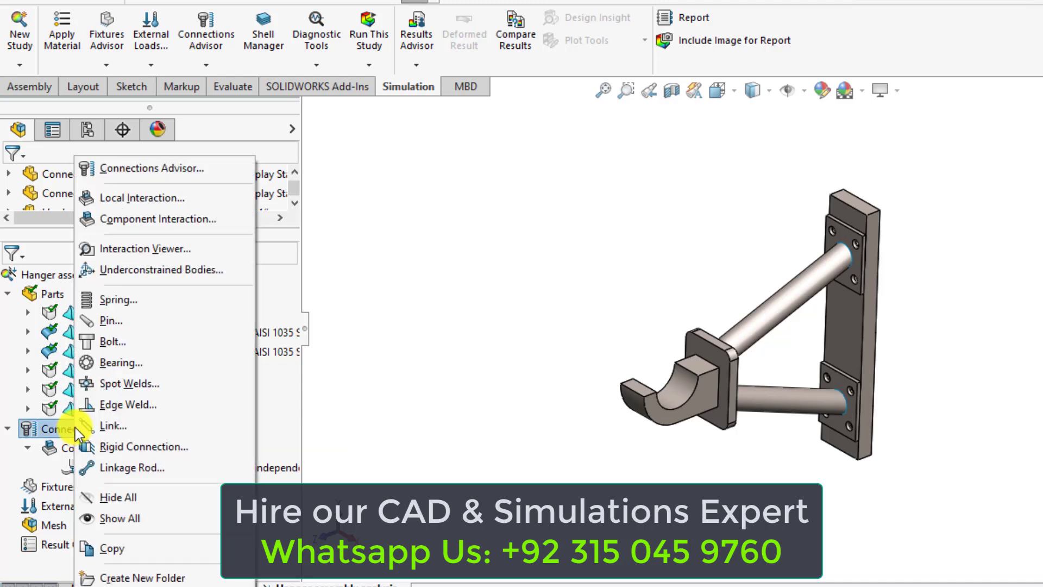
left_click(129, 408)
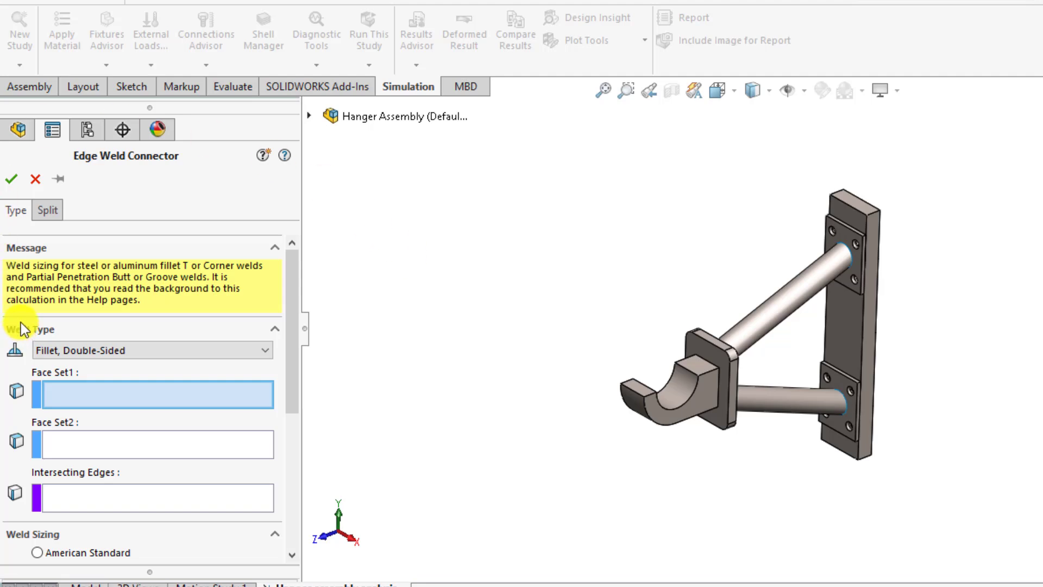
left_click(113, 351)
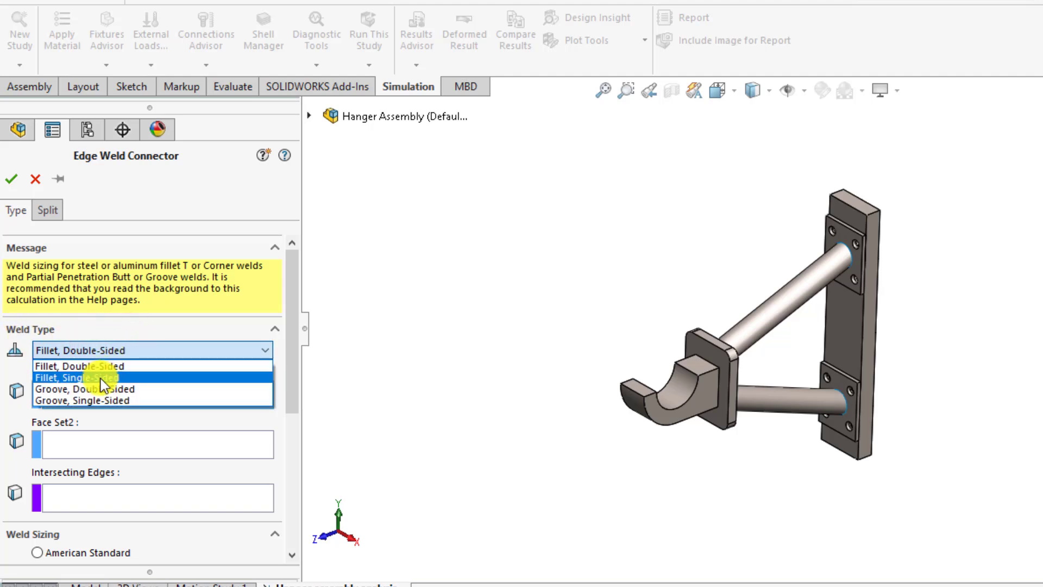
left_click(100, 378)
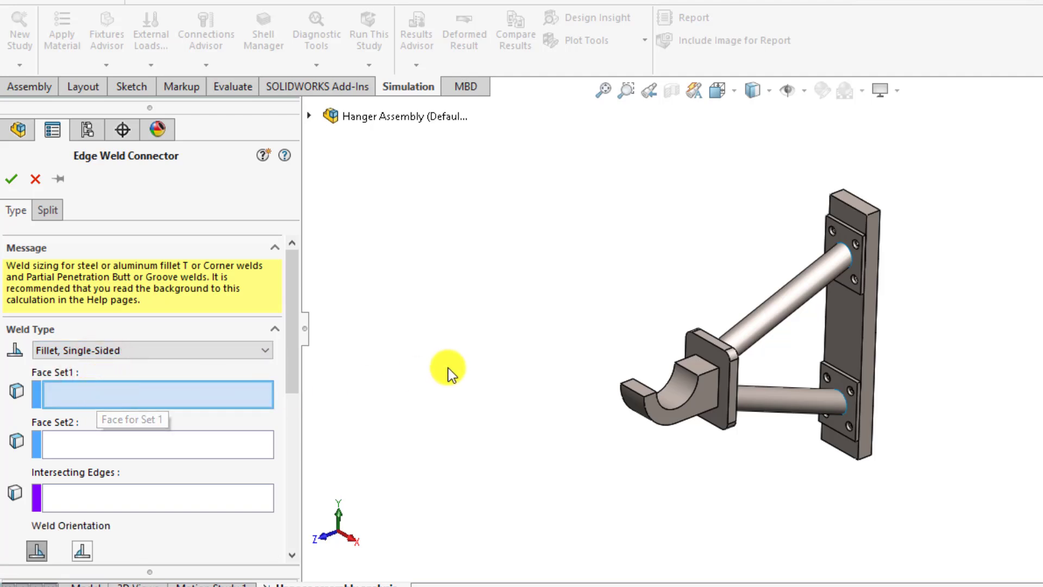
Assign the upper connecting rod's cylindrical face to the weld's first face set and the upper weld plate's front face to the second.
scroll(832, 331, "down", 3)
scroll(858, 315, "down", 4)
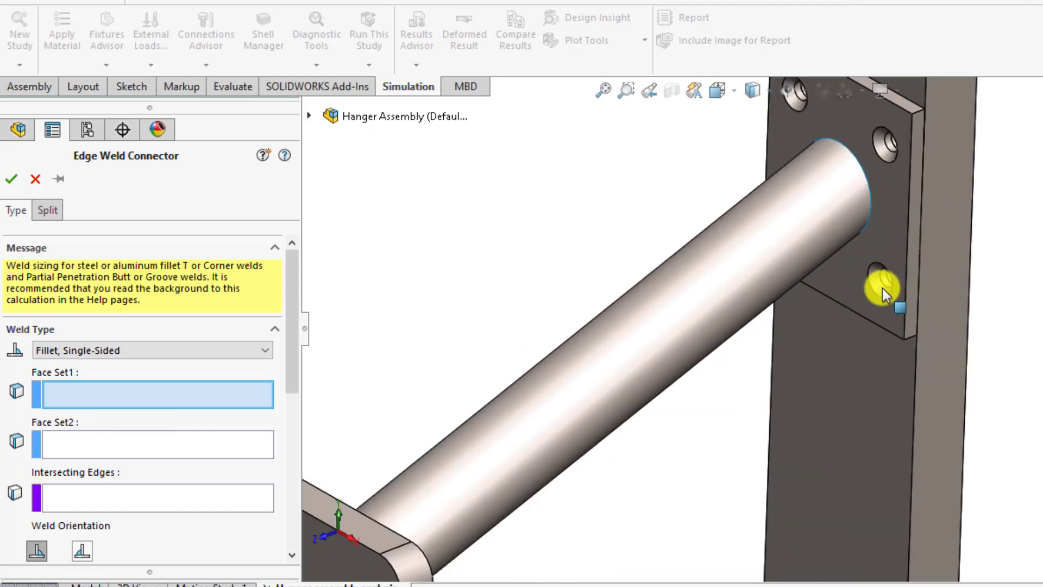
left_click(890, 229)
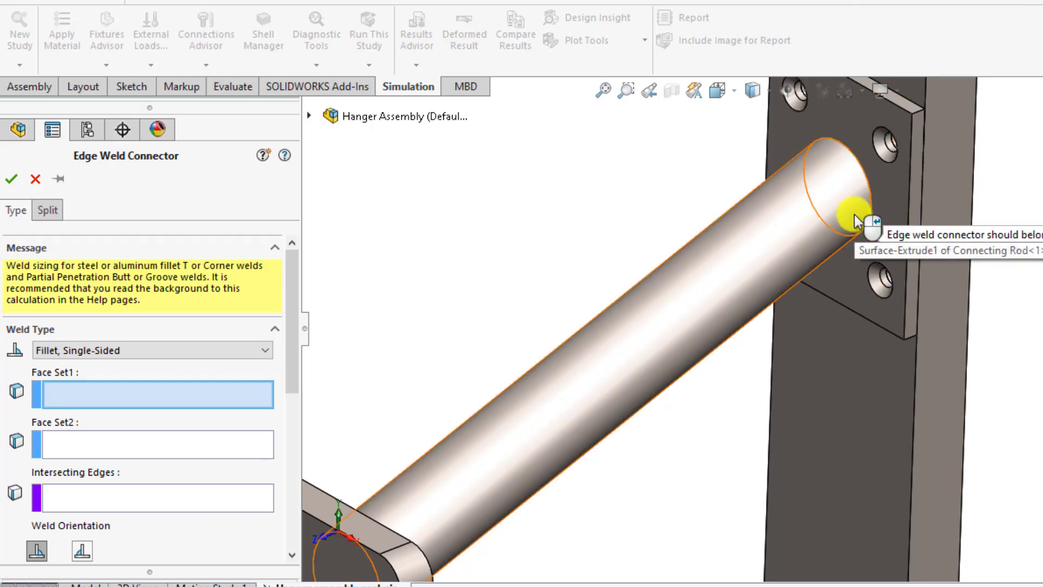
left_click(848, 214)
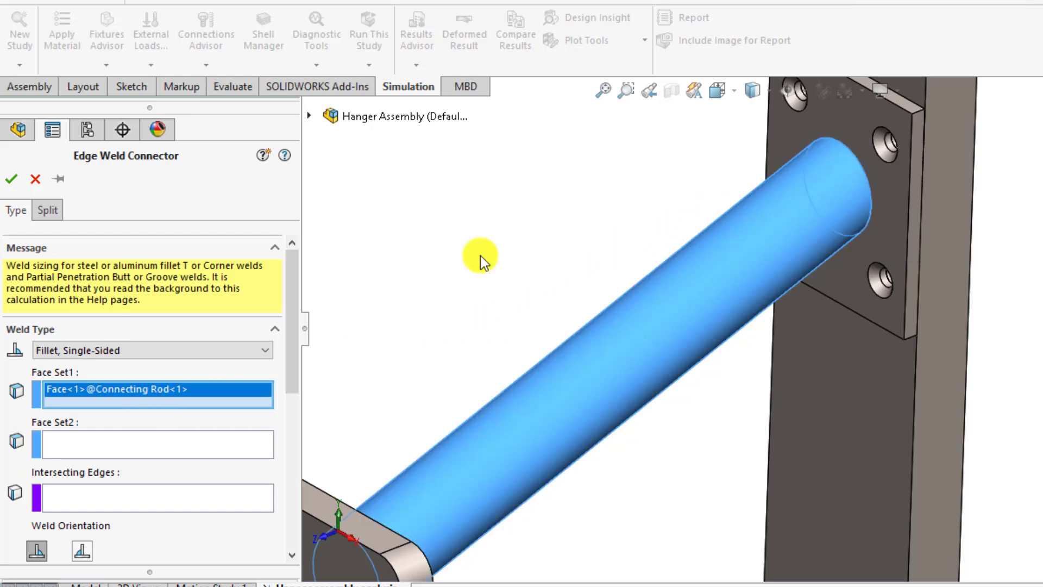
left_click(124, 446)
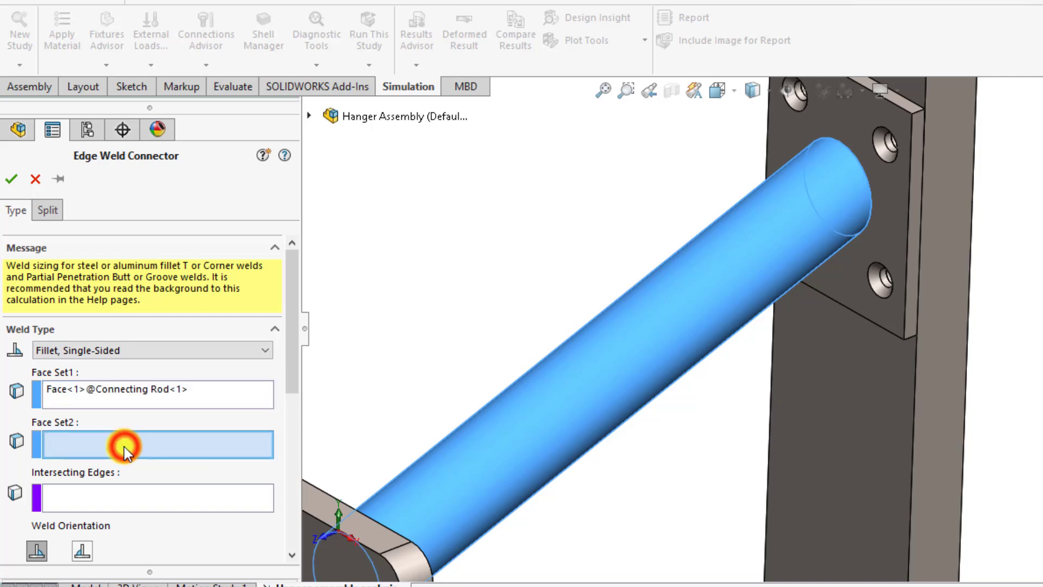
left_click(881, 226)
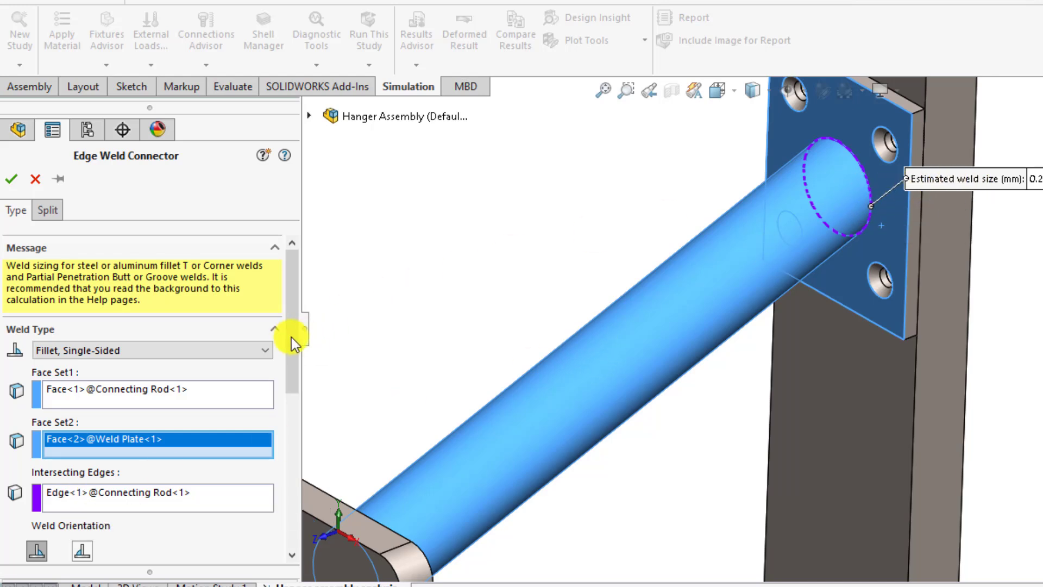
Size the weld by the American Standard with an estimated weld size of 2 mm and create the connector.
left_click_drag(298, 341, 287, 432)
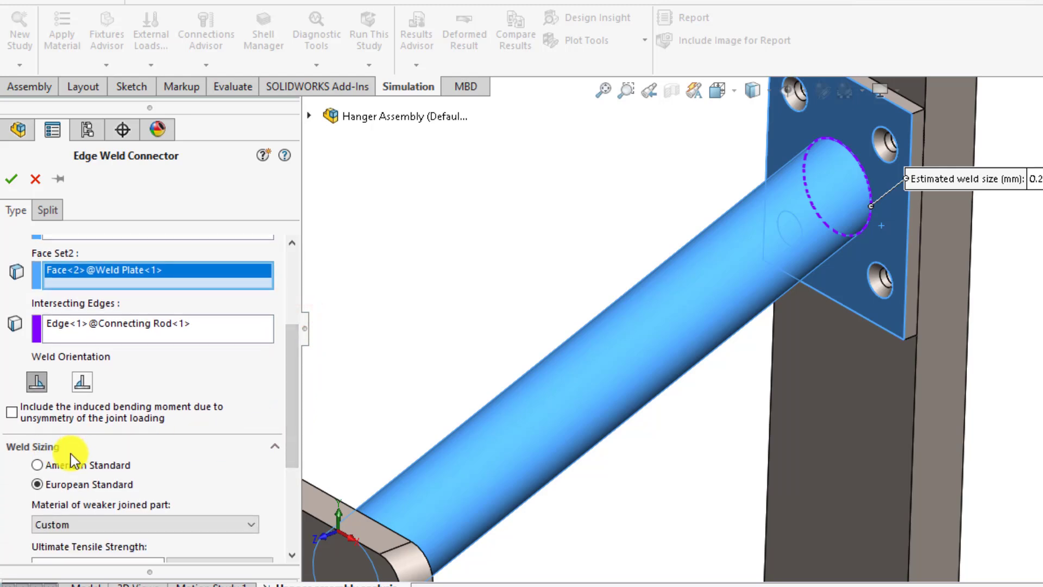
left_click(38, 466)
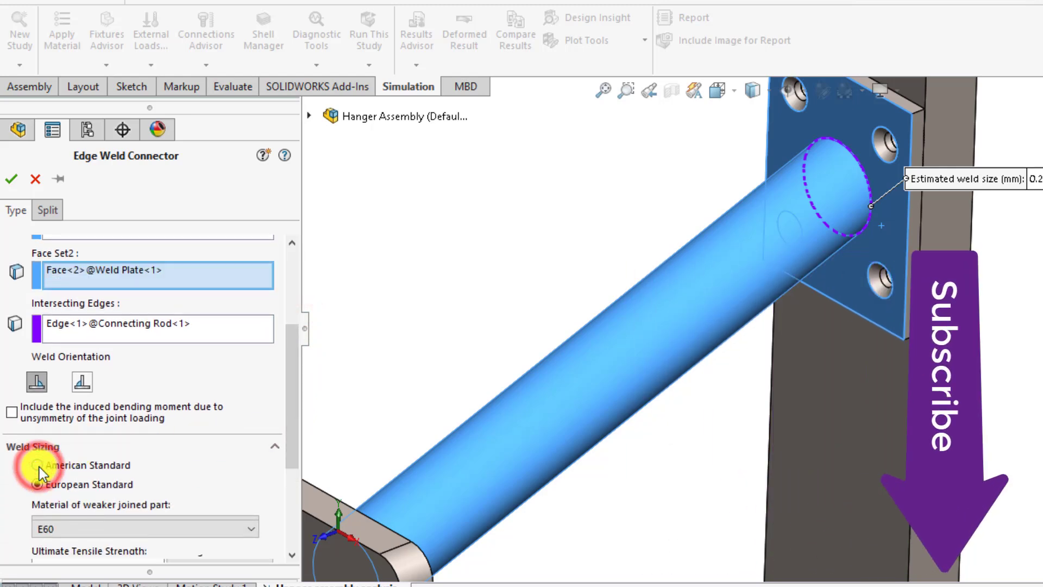
left_click_drag(293, 413, 287, 481)
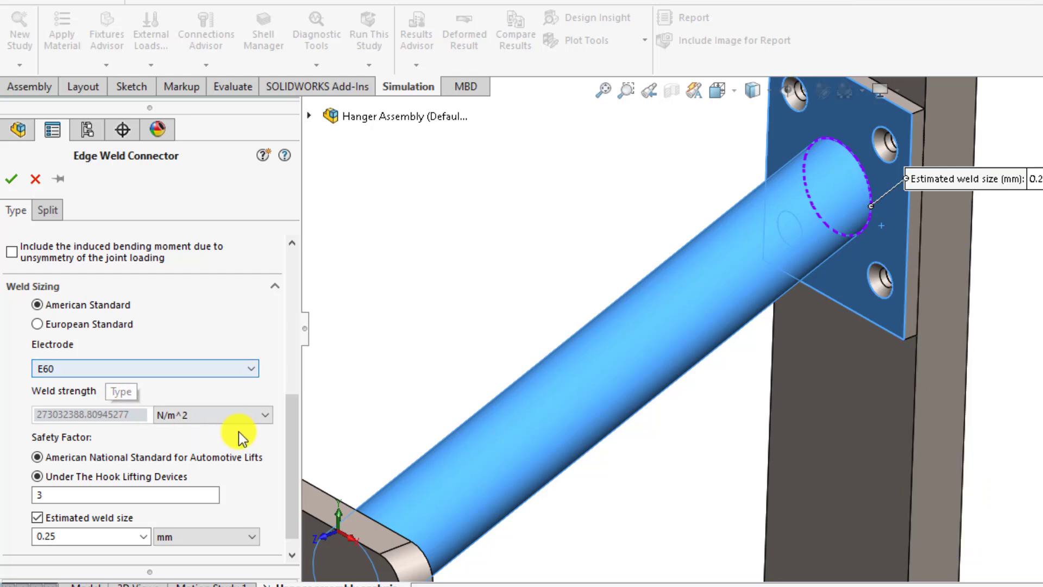
left_click(47, 525)
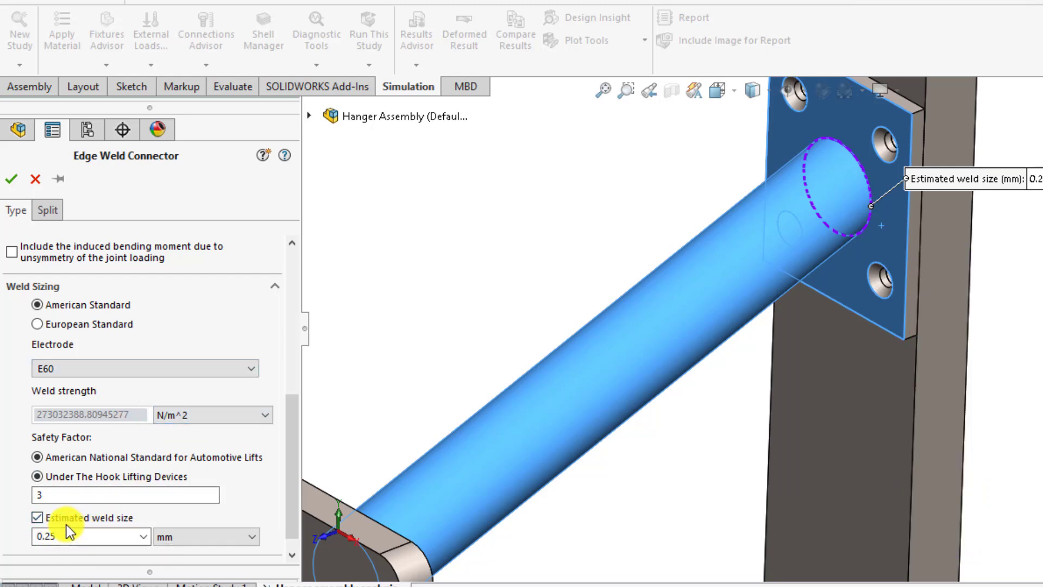
double_click(64, 536)
type("2")
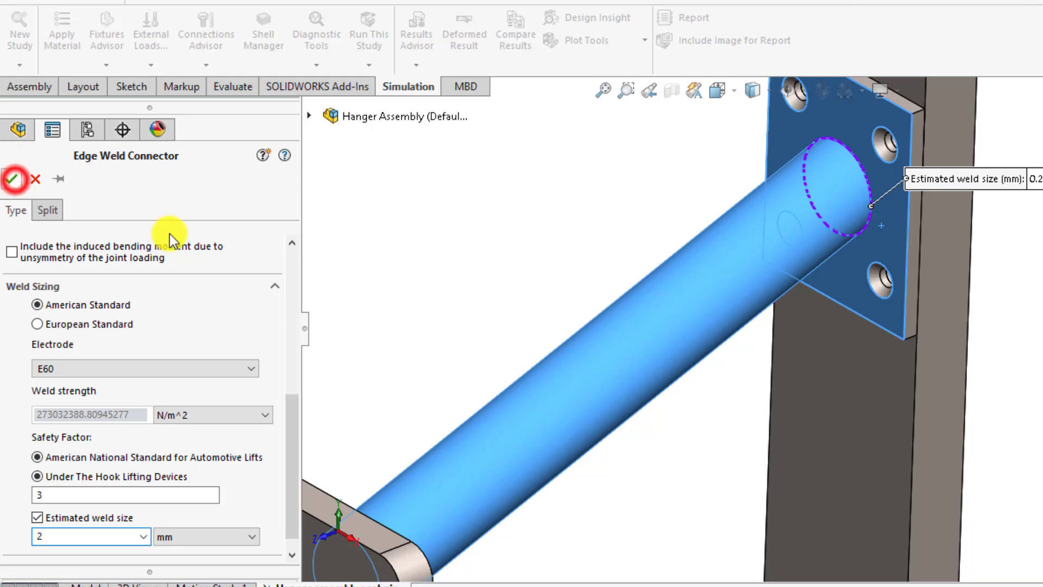
left_click(11, 179)
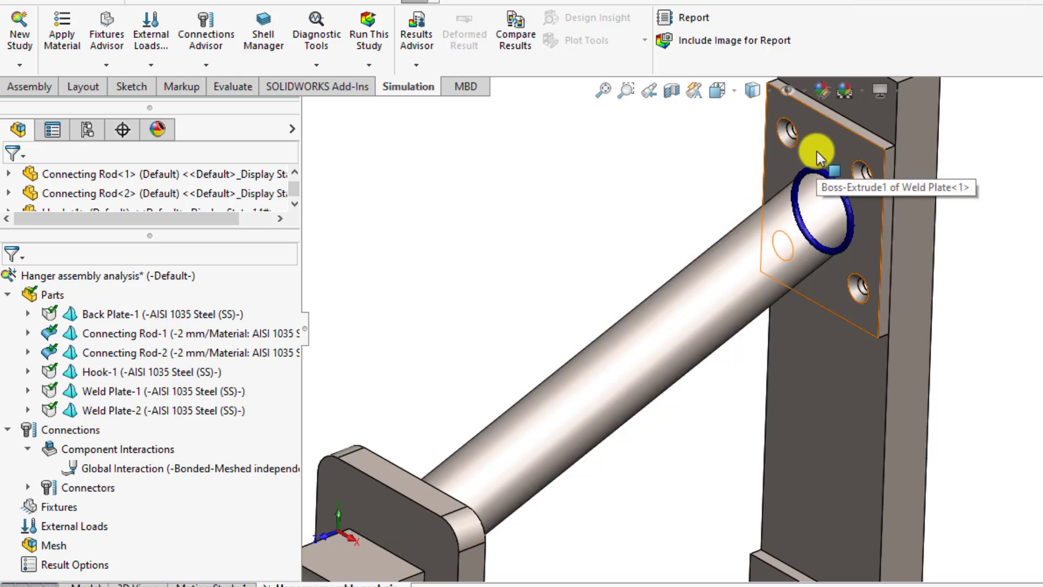
Examine the new weld and the remaining joints between the connecting rods, lower weld plate and hook plate from several angles.
key("f")
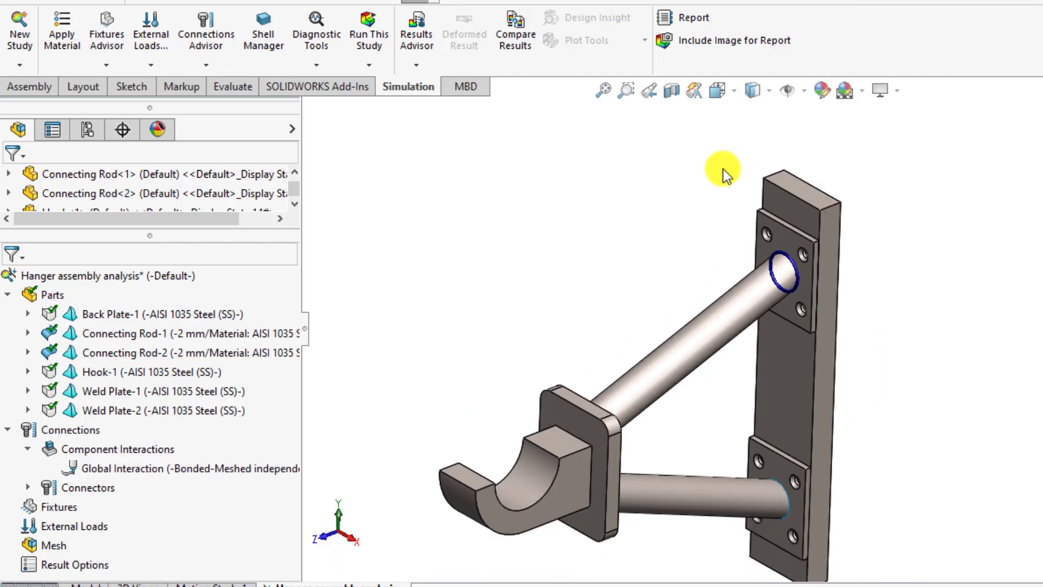
scroll(700, 396, "down", 4)
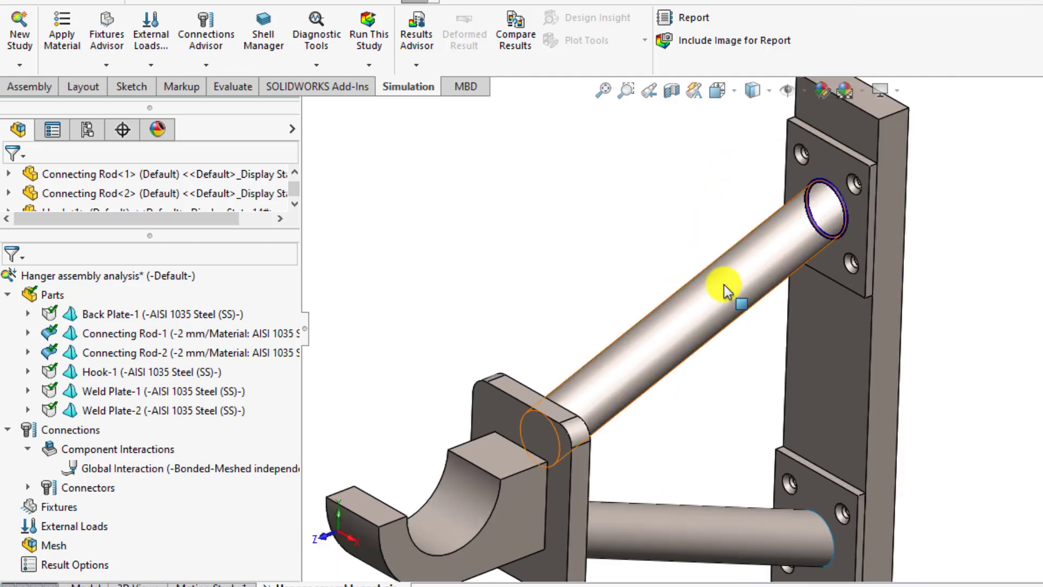
scroll(724, 267, "up", 1)
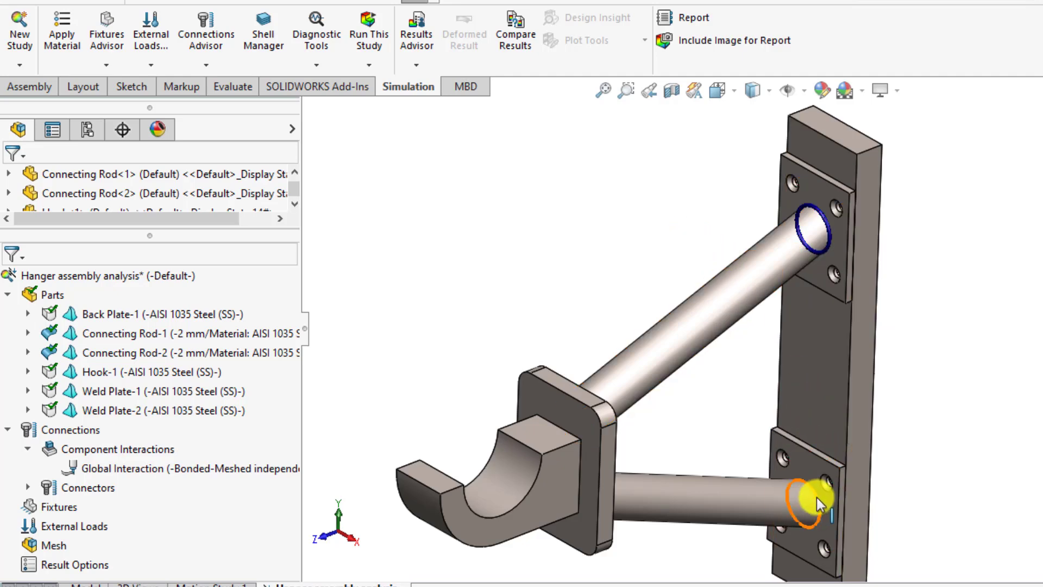
middle_click_drag(715, 454, 600, 438)
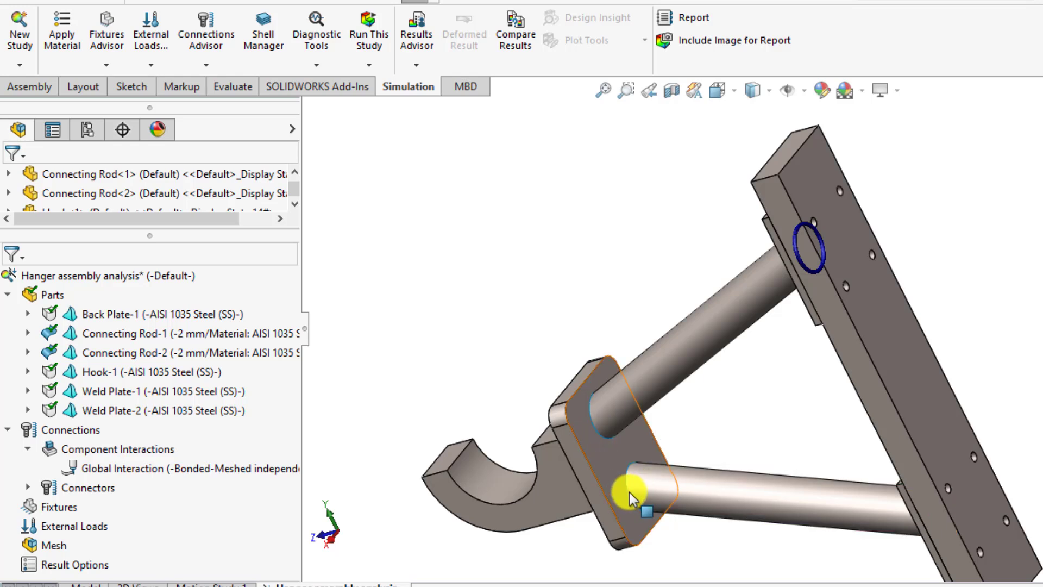
key("f")
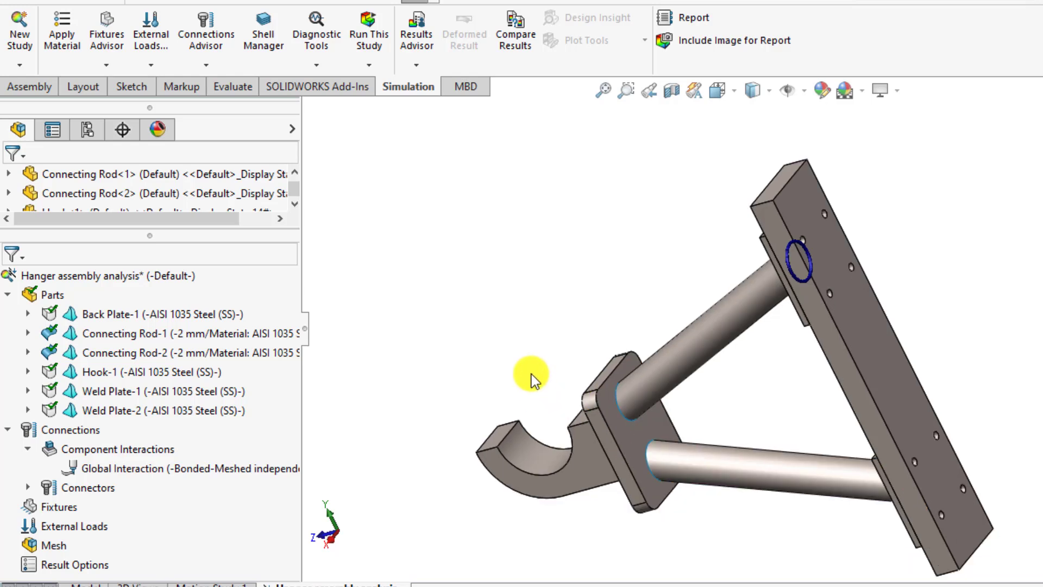
middle_click_drag(531, 378, 701, 429)
scroll(701, 429, "down", 2)
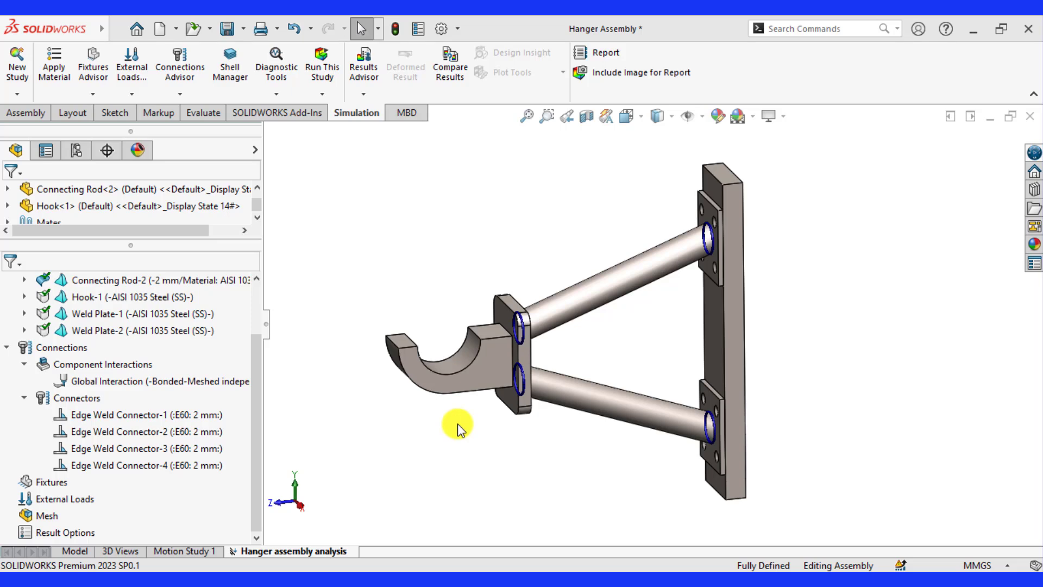
Start a bolt connector in the study's connections with the bolt type Countersink with Nut.
middle_click_drag(531, 284, 689, 274)
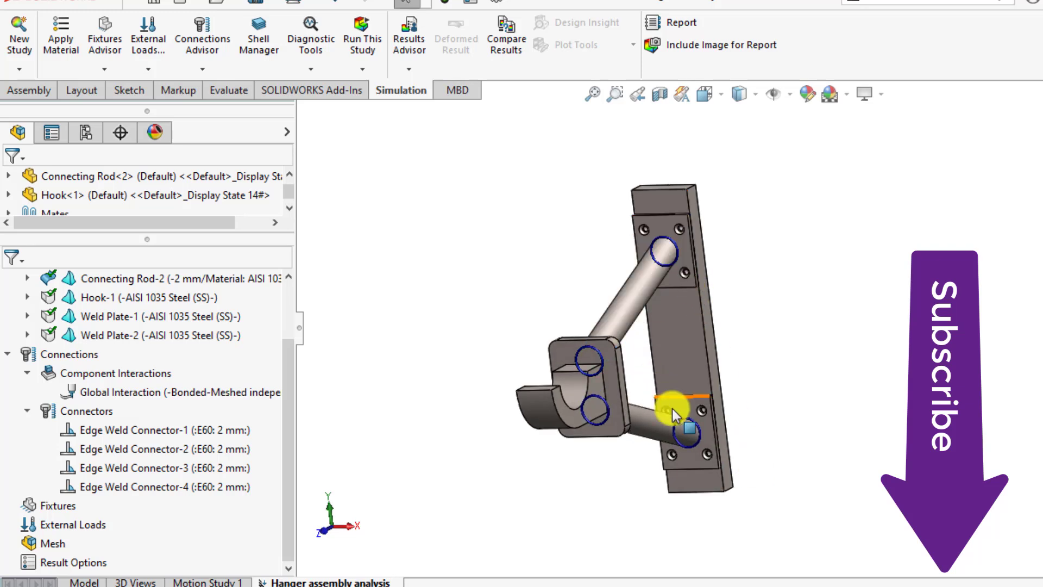
mouse_move(621, 438)
middle_mouse_down()
mouse_move(589, 414)
mouse_move(569, 471)
mouse_move(628, 443)
middle_mouse_up()
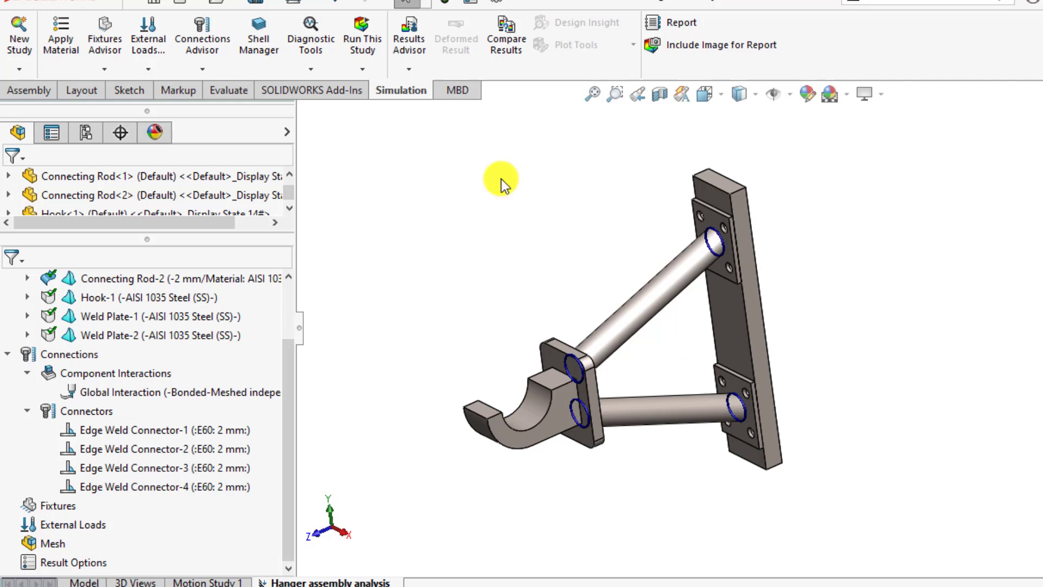
right_click(41, 357)
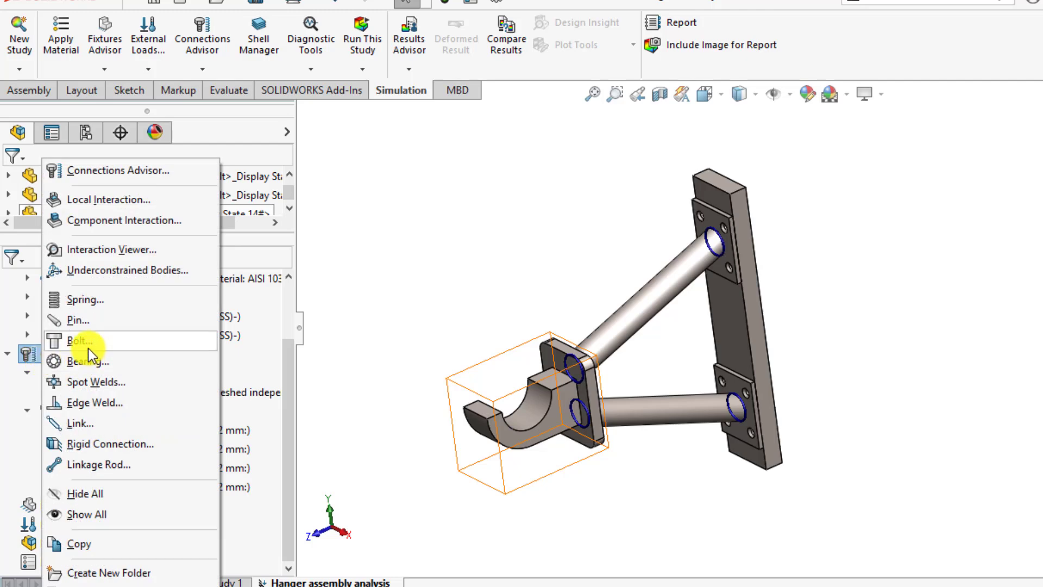
key("Escape")
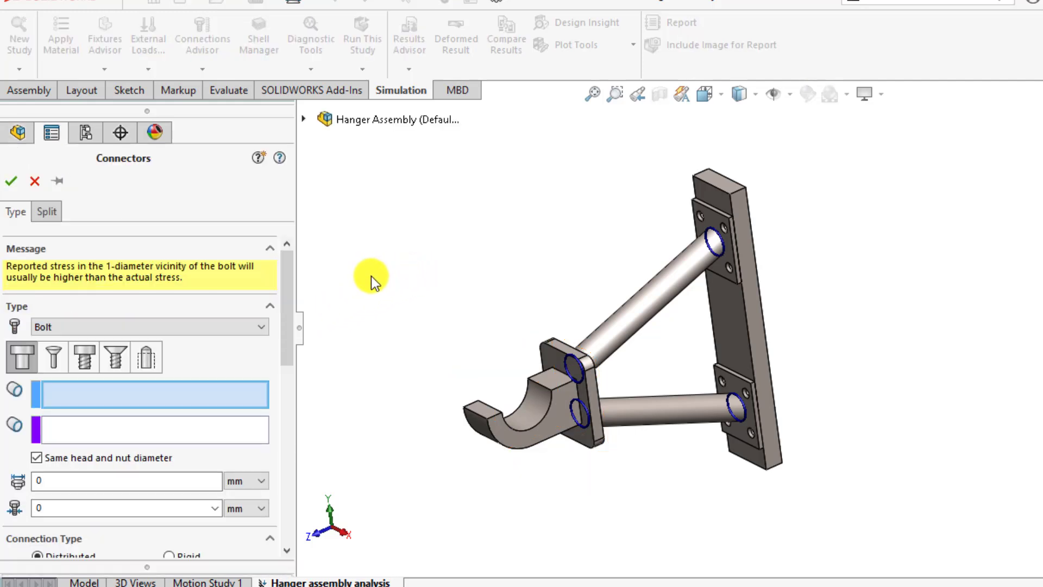
left_click(54, 358)
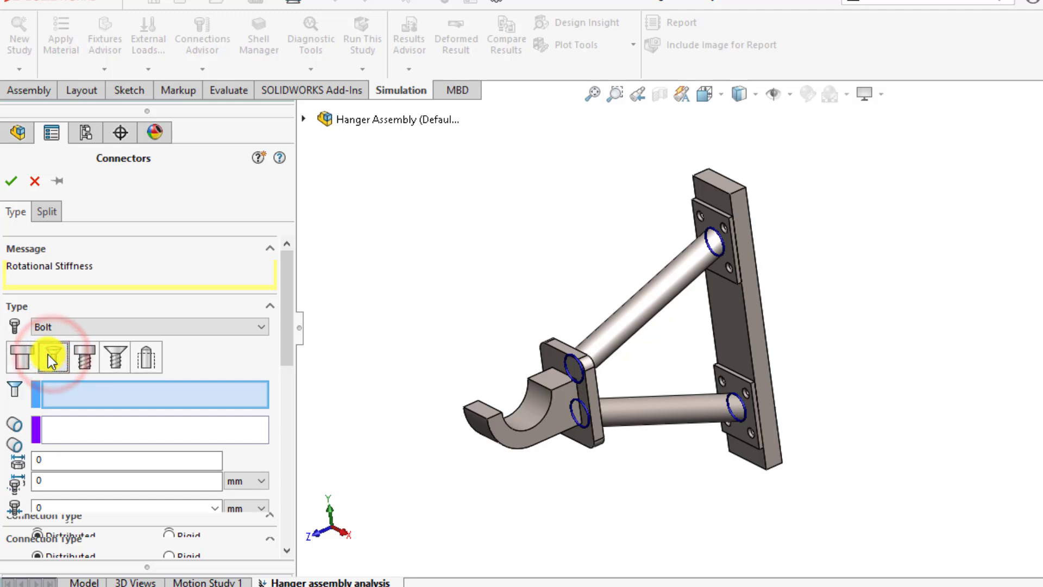
left_click(70, 391)
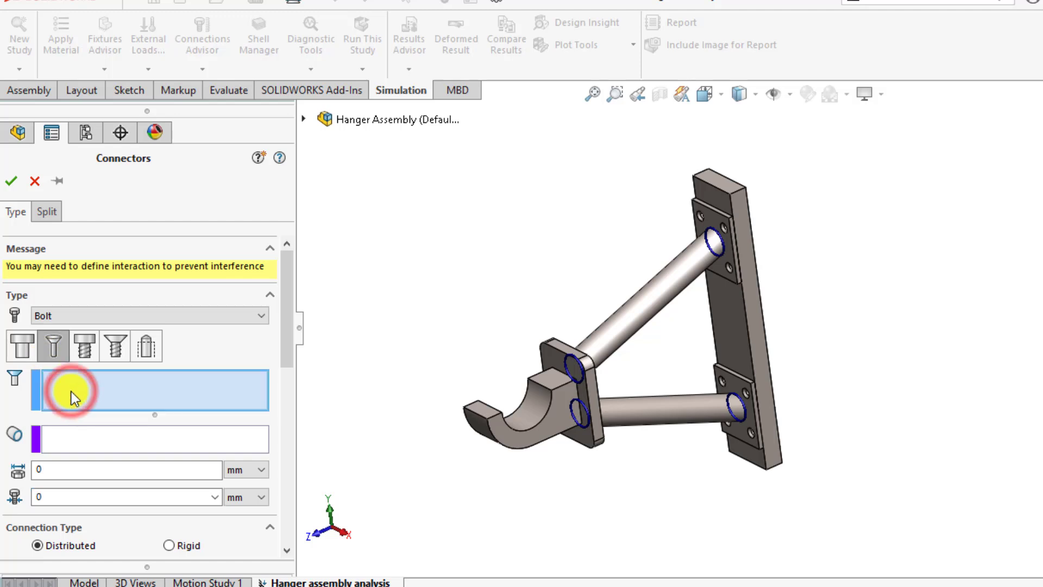
Assign the conical face of the upper weld plate's upper-left countersunk hole to the bolt head.
scroll(689, 234, "down", 2)
scroll(689, 234, "down", 6)
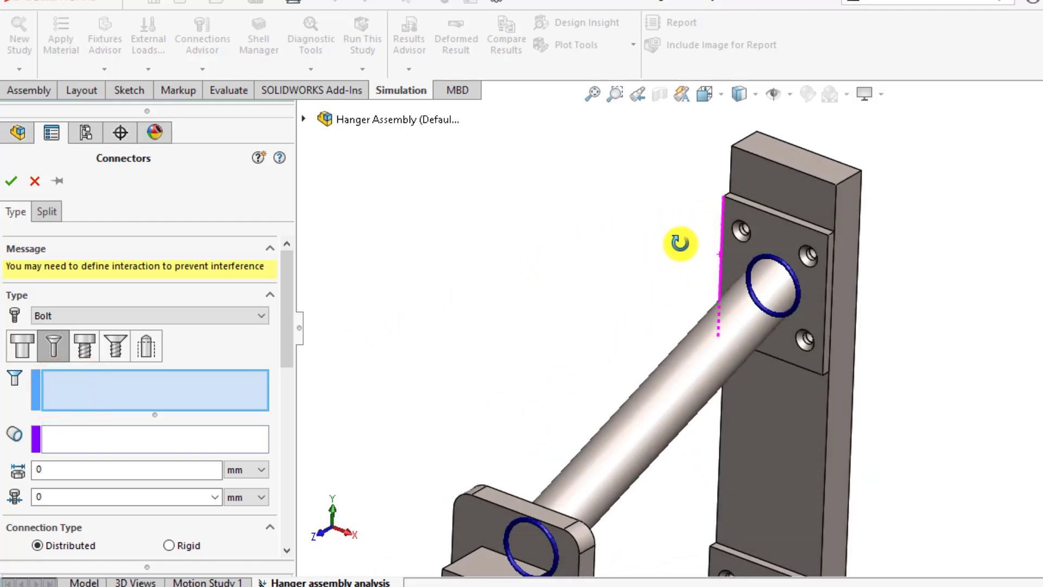
scroll(706, 237, "down", 2)
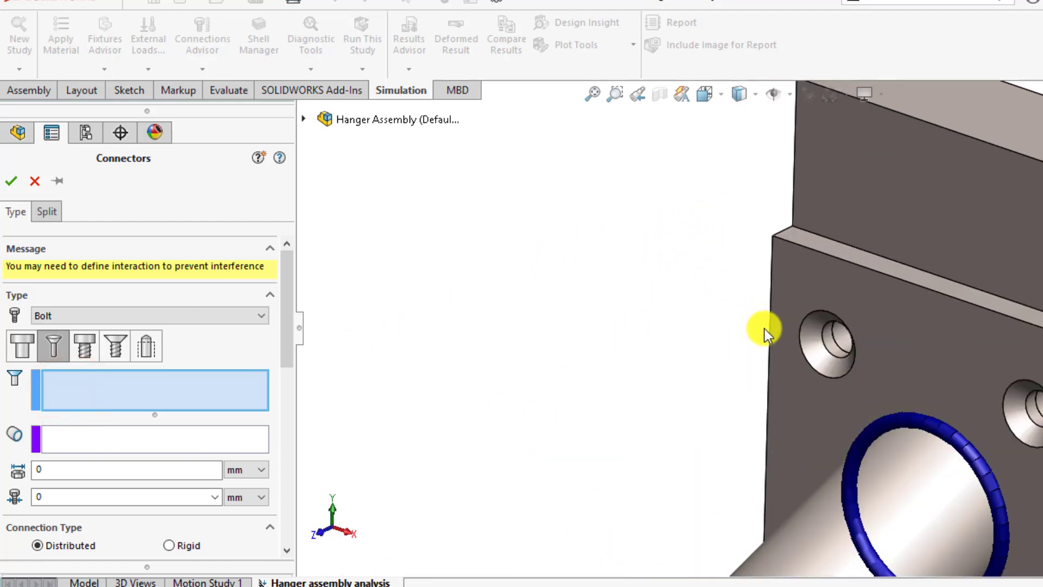
left_click(825, 365)
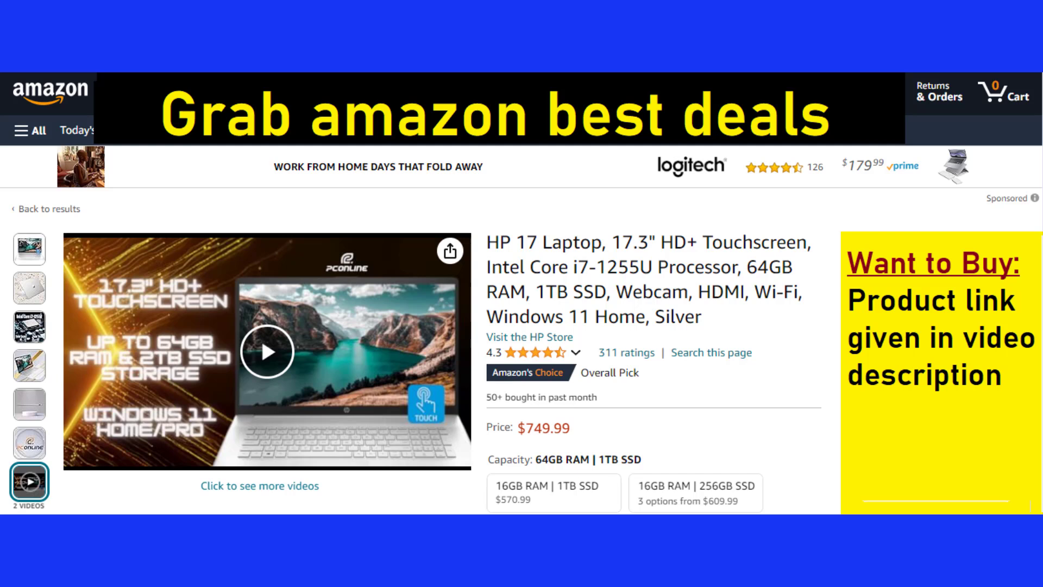
Assign the edge of the matching hole on the back plate's rear face to the bolt's nut.
left_click(85, 436)
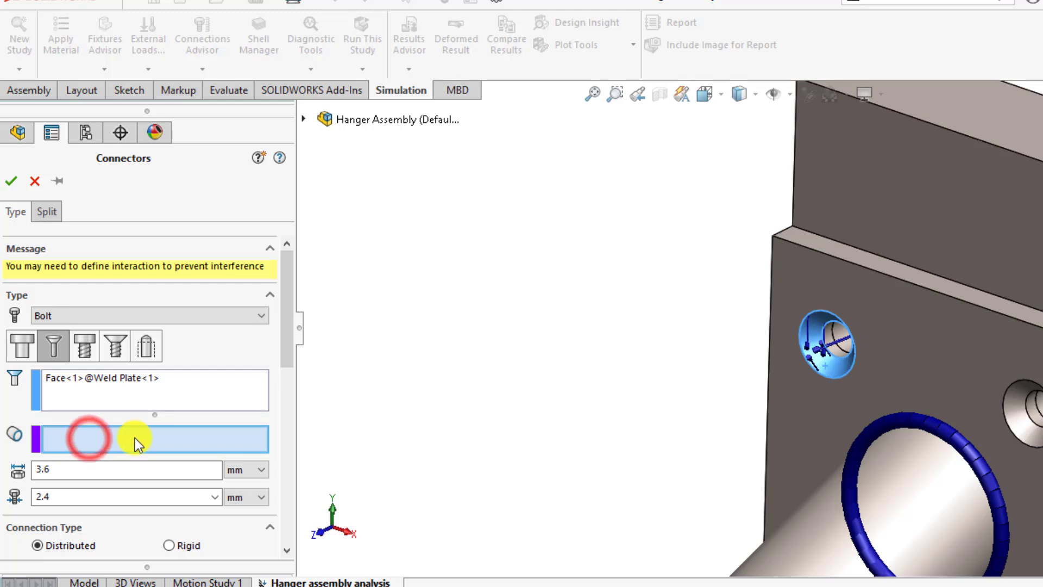
scroll(624, 319, "up", 1)
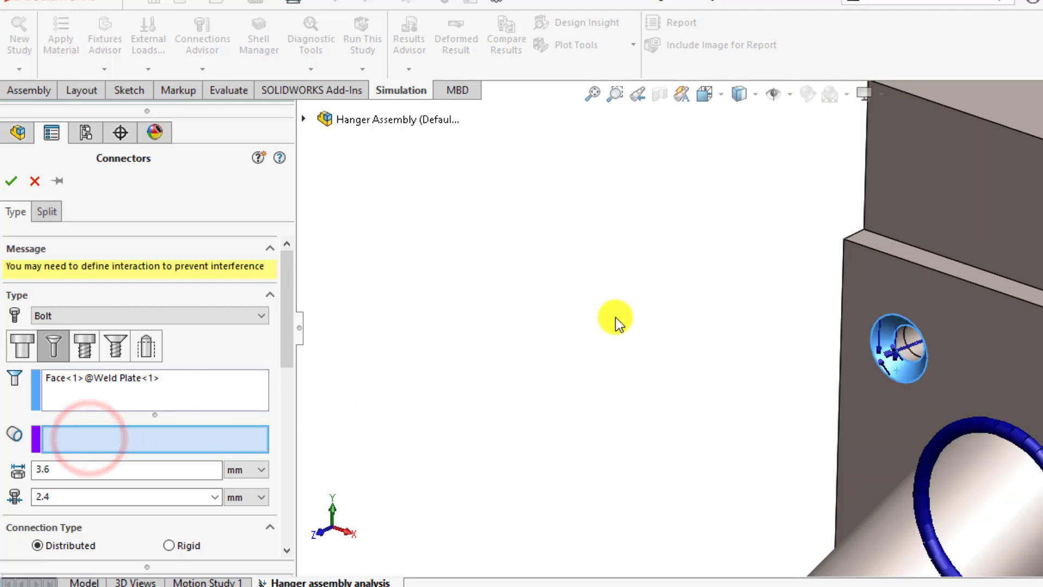
scroll(668, 325, "down", 3)
middle_click_drag(668, 324, 722, 449)
scroll(771, 464, "down", 1)
scroll(810, 371, "down", 5)
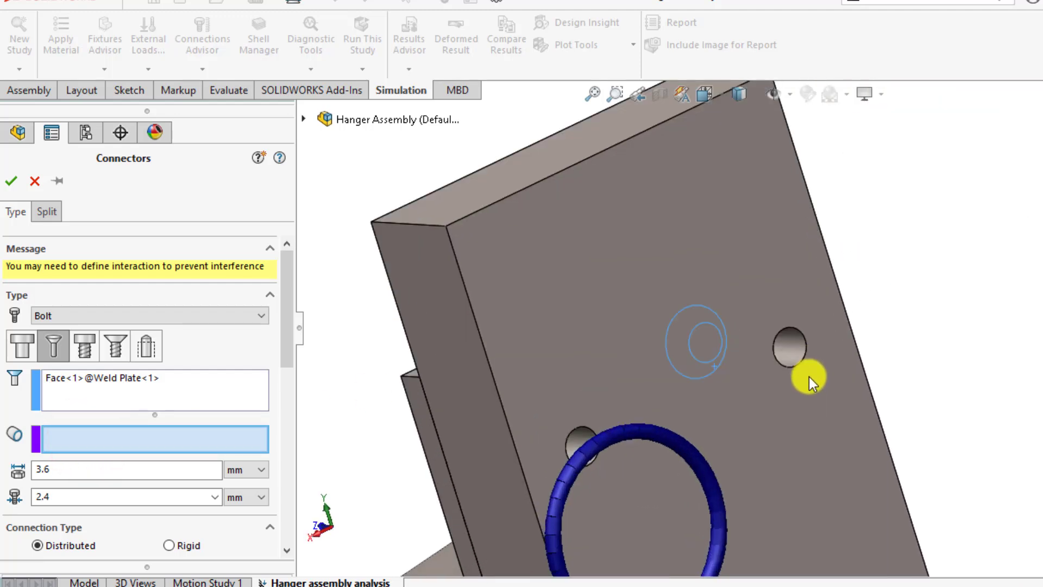
scroll(627, 354, "up", 2)
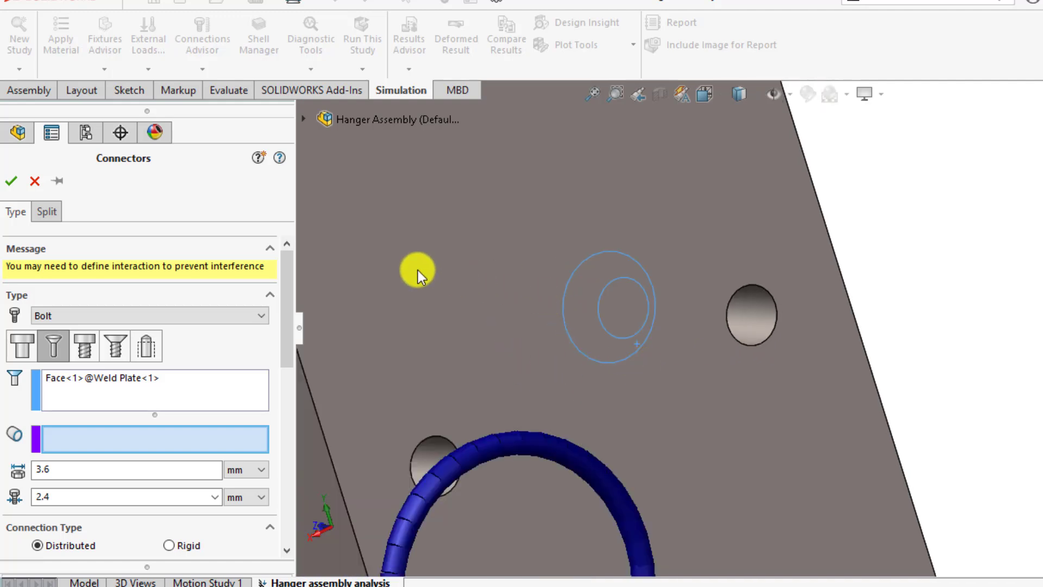
left_click(762, 343)
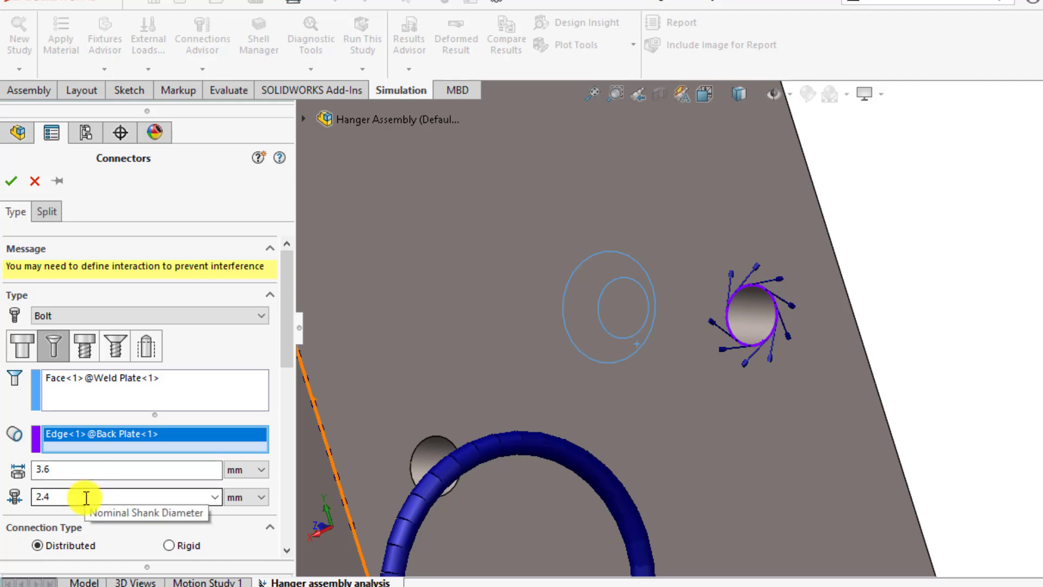
Give the bolt an axial pre-load of 100 lbf in English (IPS) units and create the connector.
left_click_drag(287, 341, 285, 396)
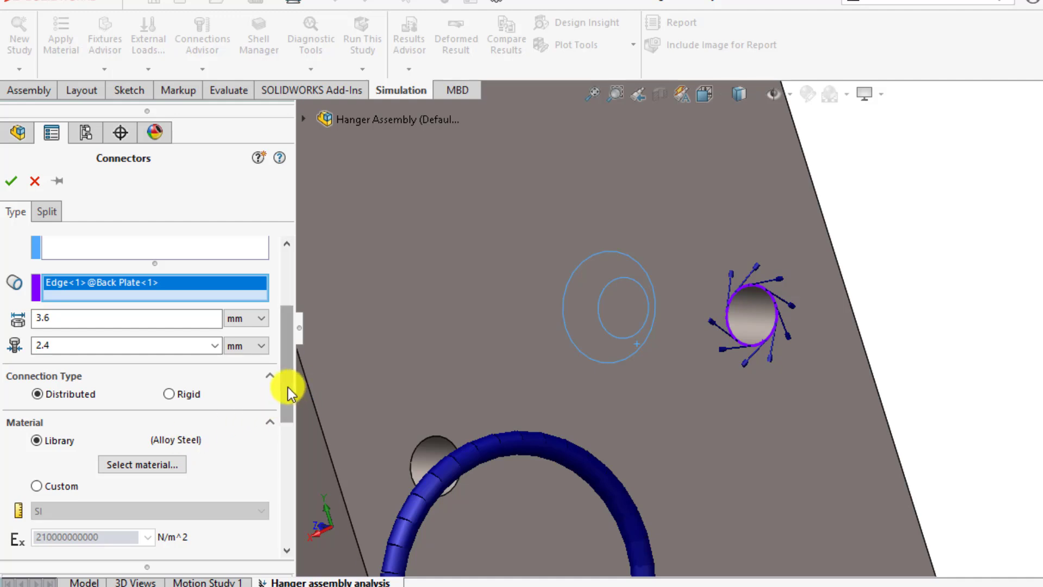
left_click_drag(284, 390, 282, 498)
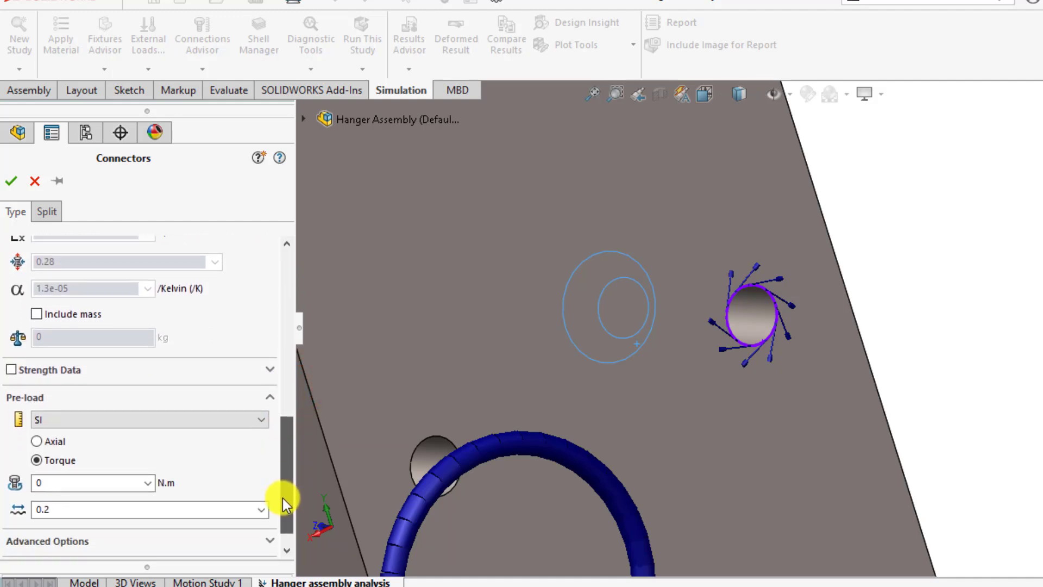
left_click(142, 416)
left_click(79, 447)
left_click(37, 441)
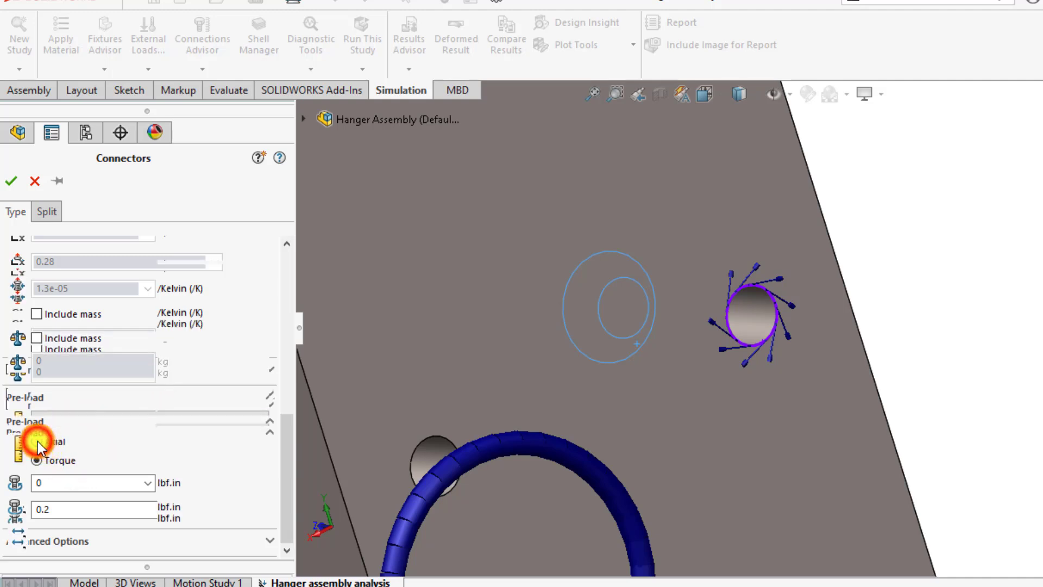
double_click(56, 532)
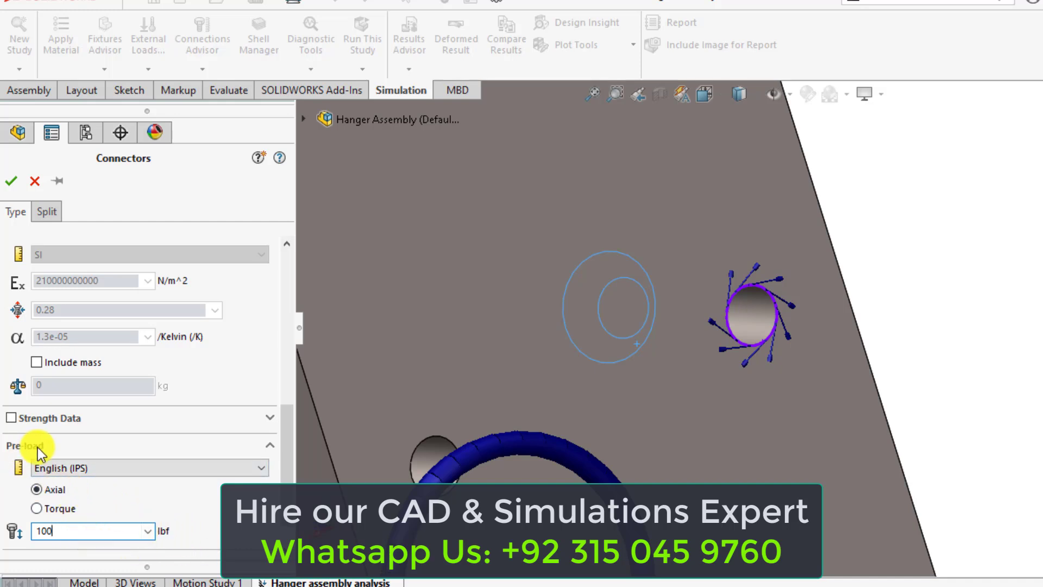
left_click(280, 451)
left_click_drag(280, 451, 289, 324)
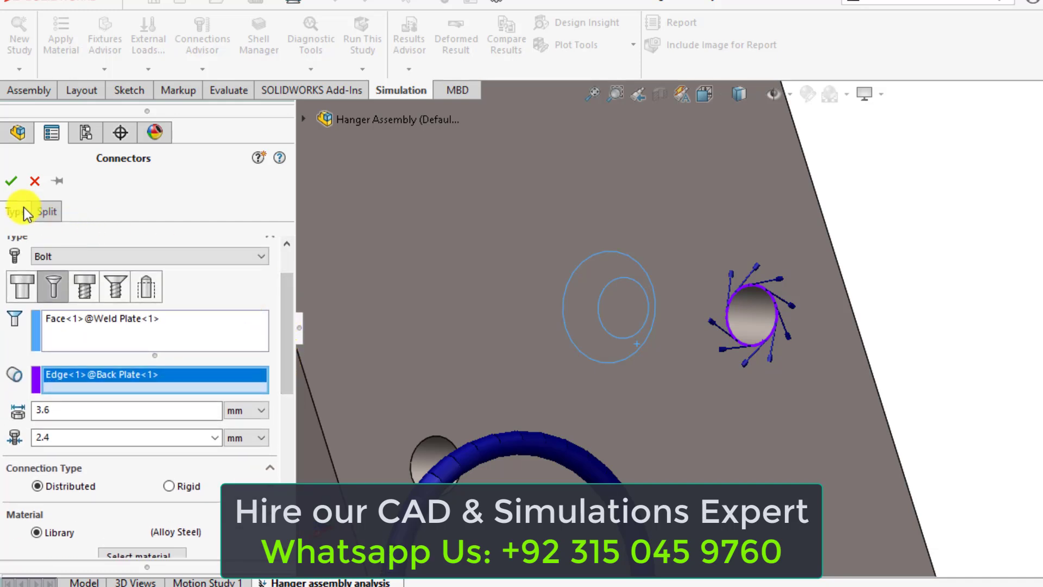
left_click(11, 181)
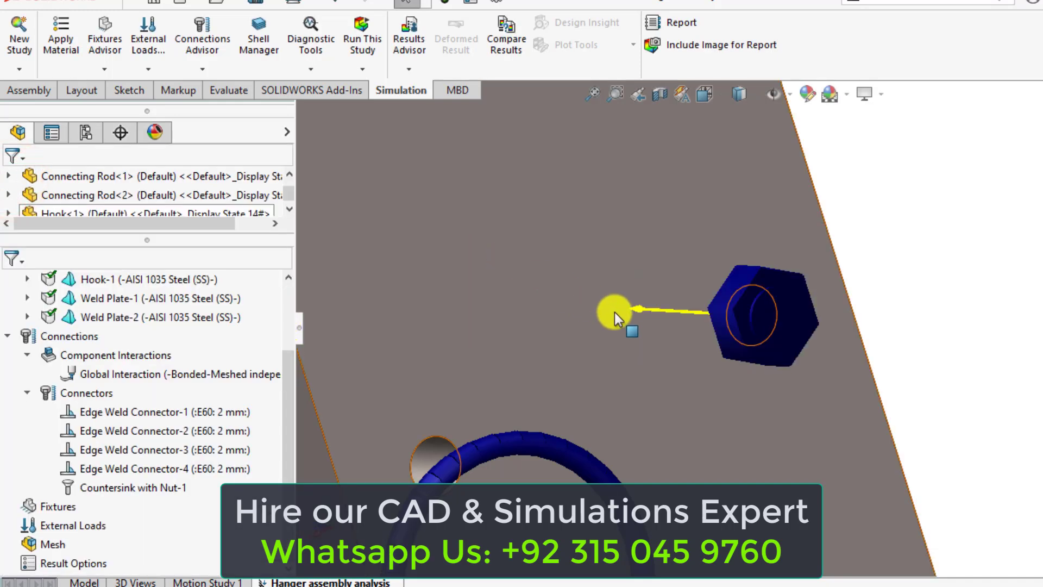
Examine the new bolt at the upper weld plate and the remaining countersunk holes on both weld plates.
middle_click_drag(614, 312, 507, 357)
scroll(412, 333, "down", 3)
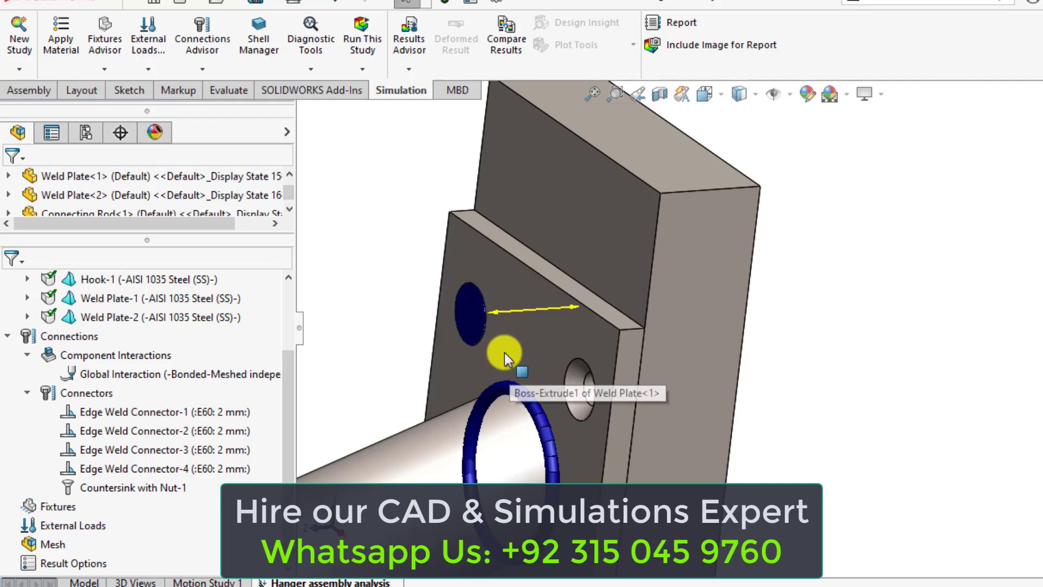
mouse_move(514, 317)
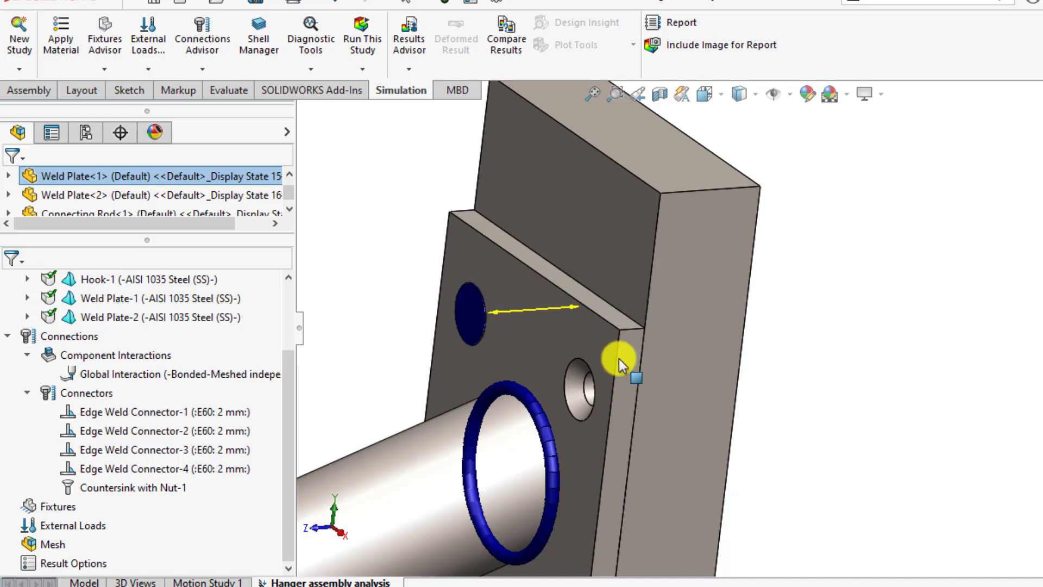
left_click(915, 315)
scroll(915, 315, "up", 5)
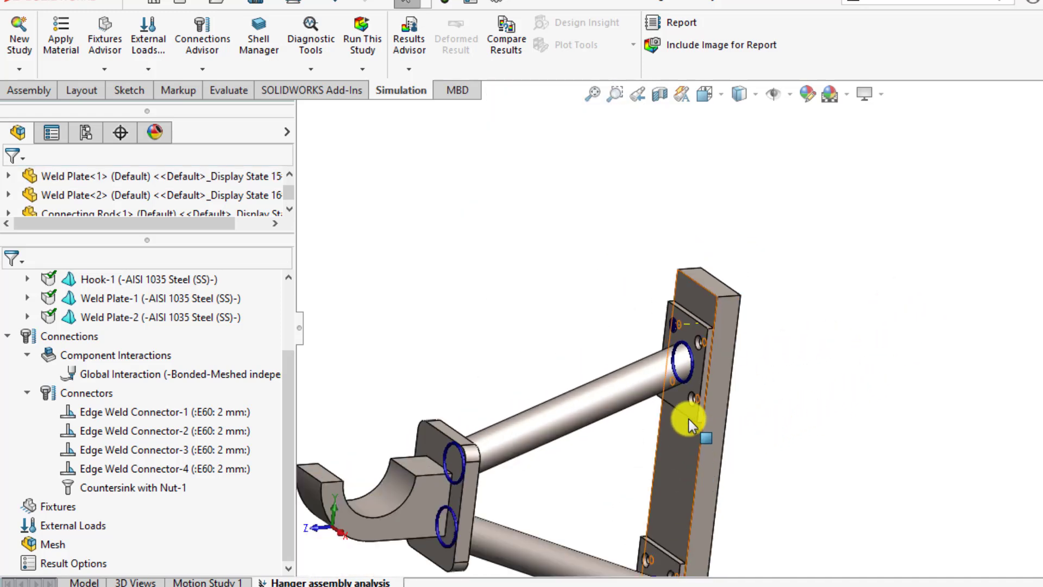
scroll(648, 509, "up", 2)
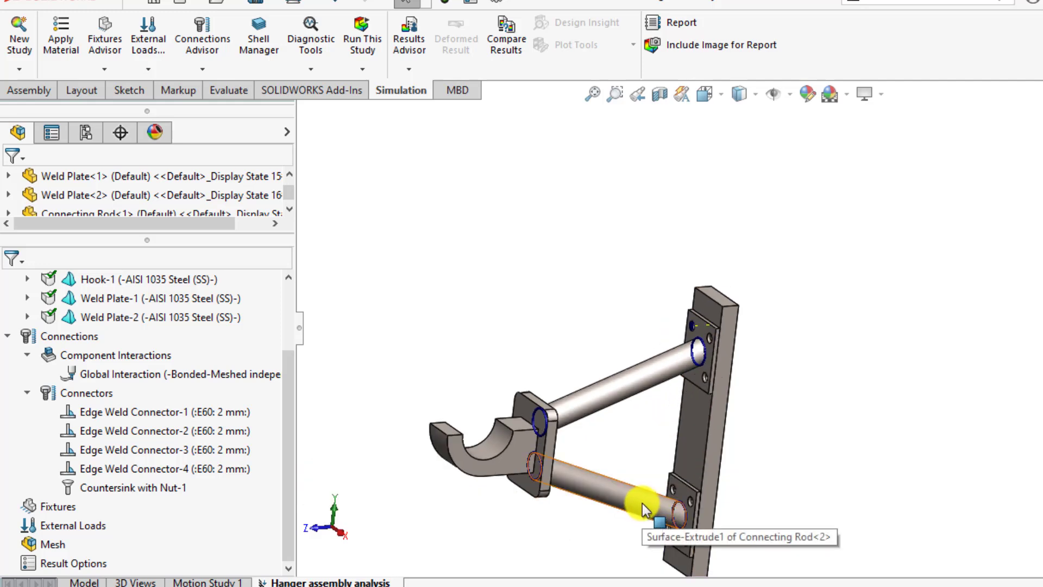
middle_click_drag(644, 509, 666, 380)
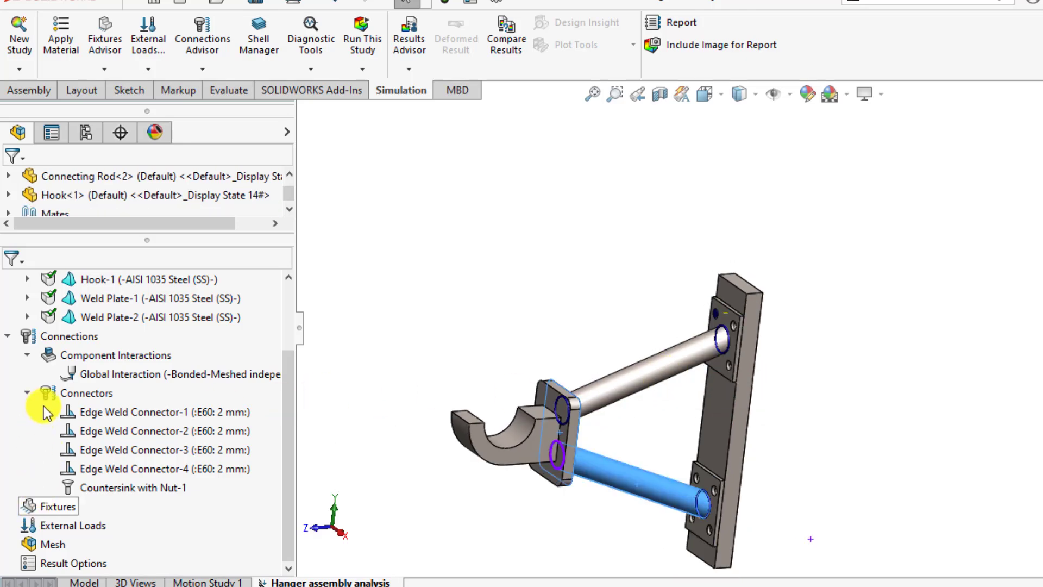
Start another Countersink with Nut bolt and assign its head to the conical face of the upper weld plate's upper-right hole.
right_click(61, 338)
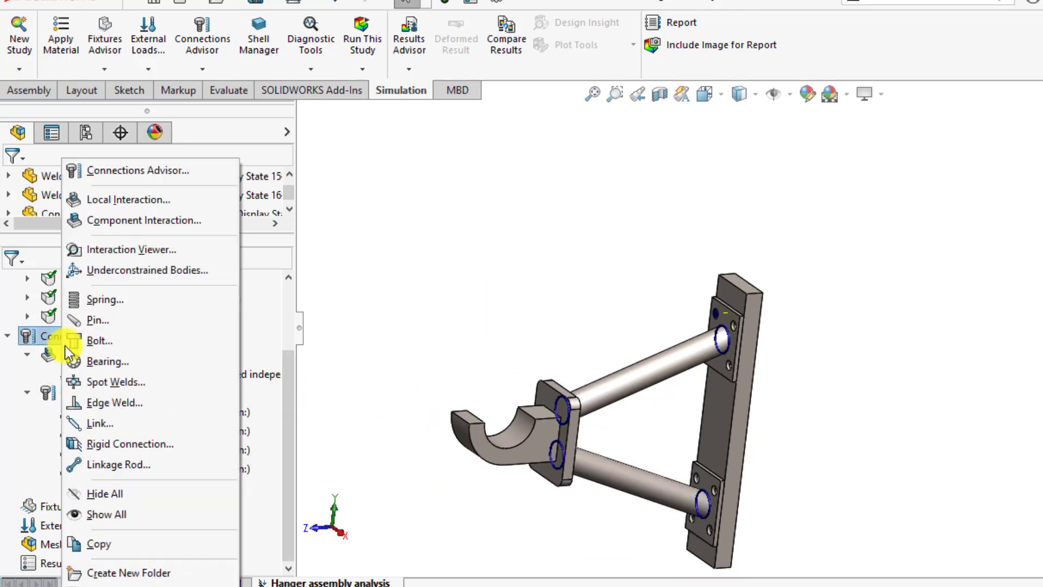
key("Escape")
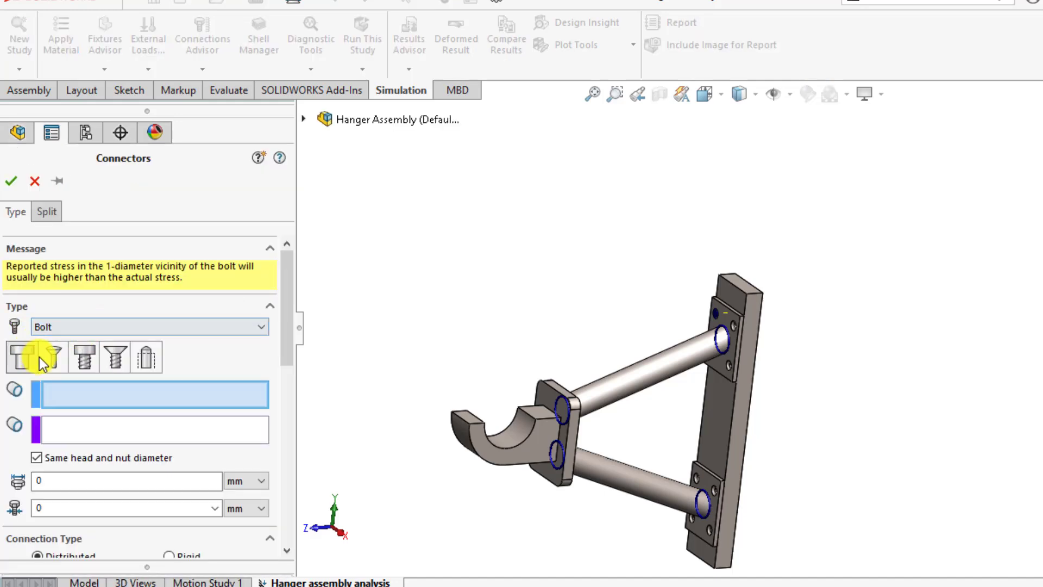
left_click(52, 357)
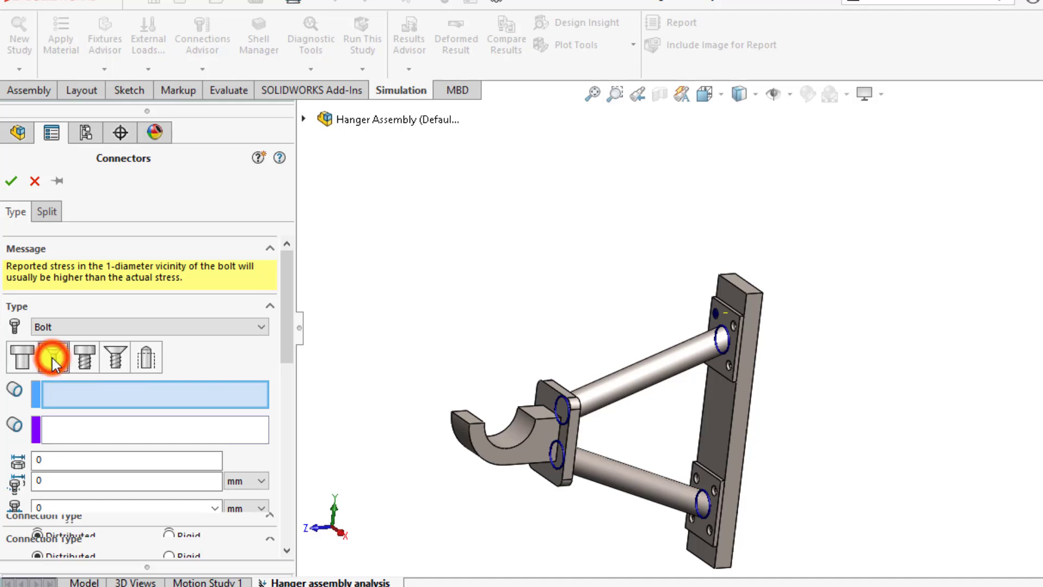
left_click(60, 391)
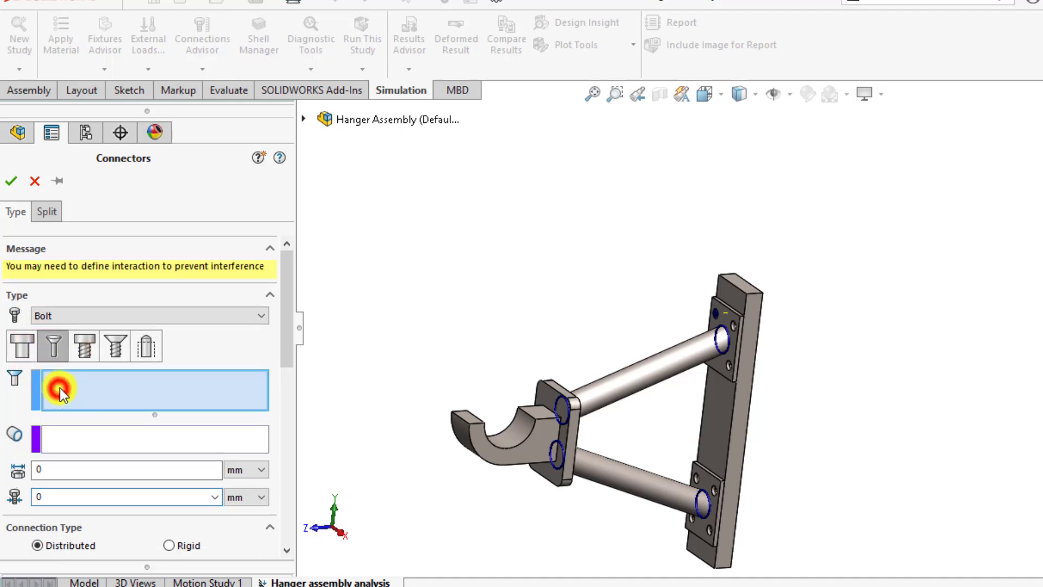
scroll(602, 341, "down", 4)
scroll(763, 350, "down", 4)
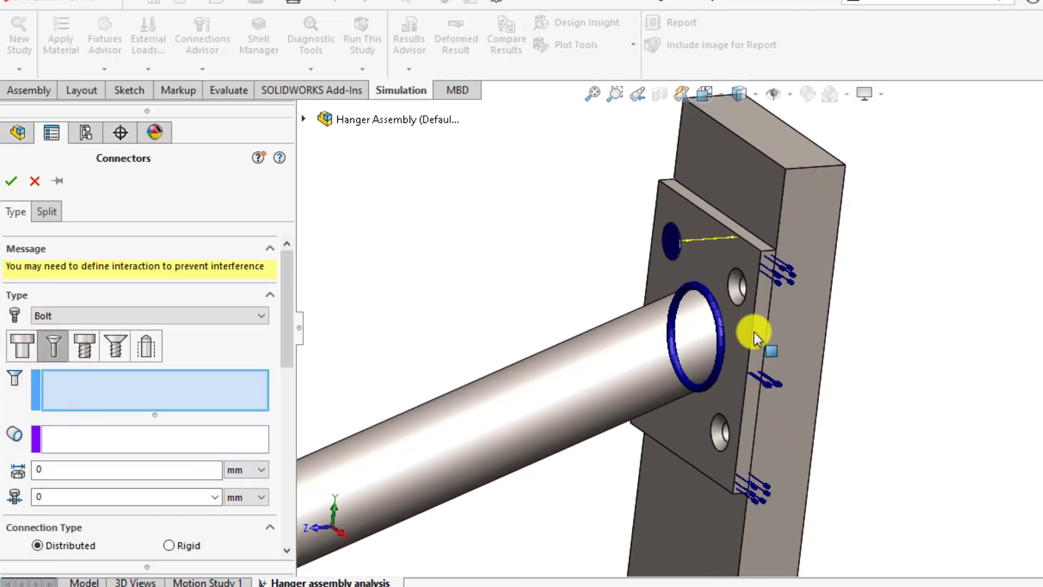
scroll(755, 334, "down", 3)
left_click(709, 259)
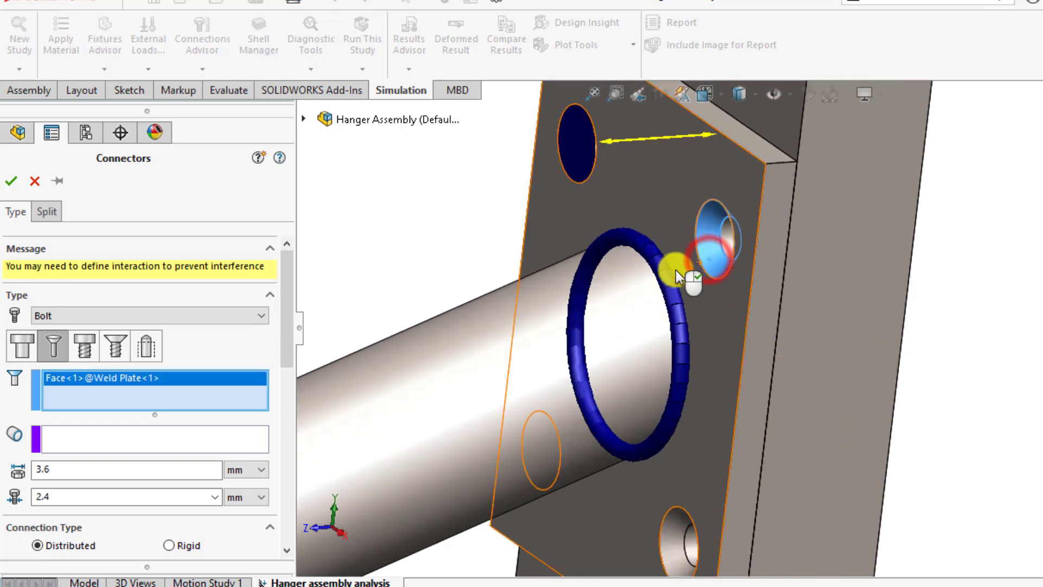
Assign the second bolt's nut to the edge of the corresponding hole on the back plate's rear face.
left_click(125, 446)
scroll(647, 354, "up", 5)
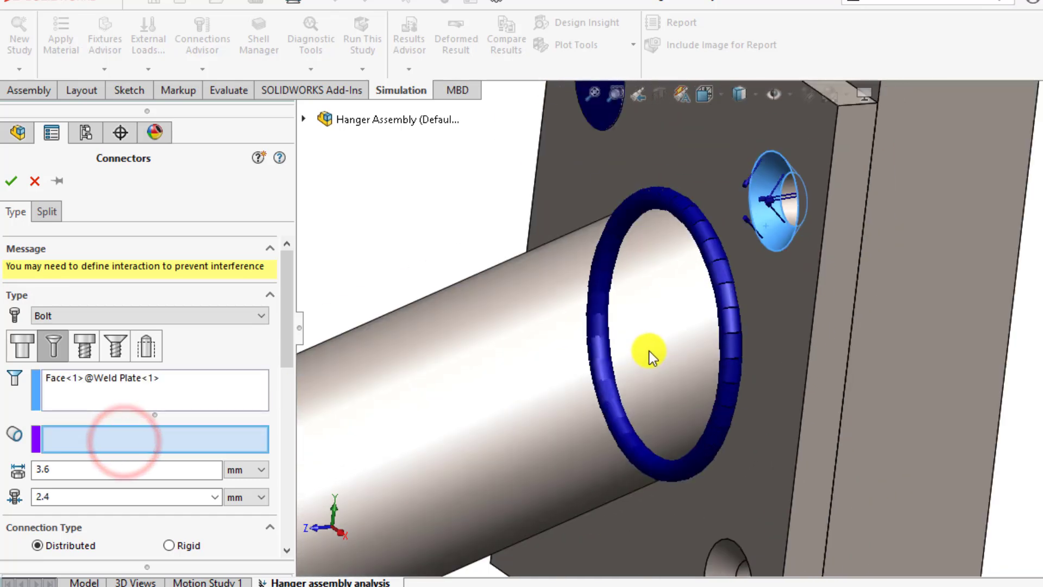
middle_click_drag(642, 348, 729, 309)
scroll(714, 279, "down", 4)
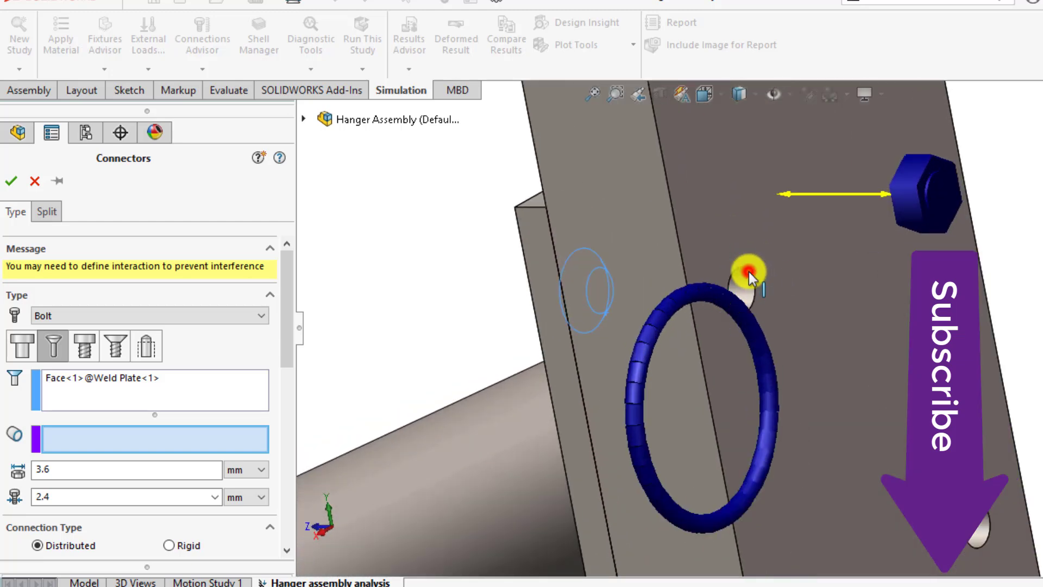
left_click(749, 278)
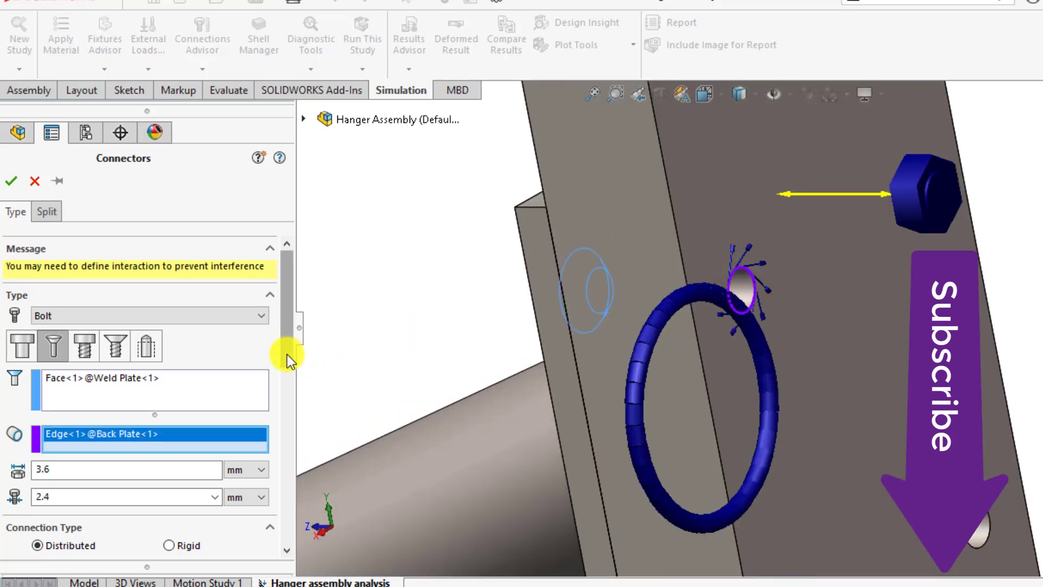
Give the second bolt an axial pre-load of 100 lbf in English (IPS) units and create the connector.
left_click_drag(284, 352, 275, 531)
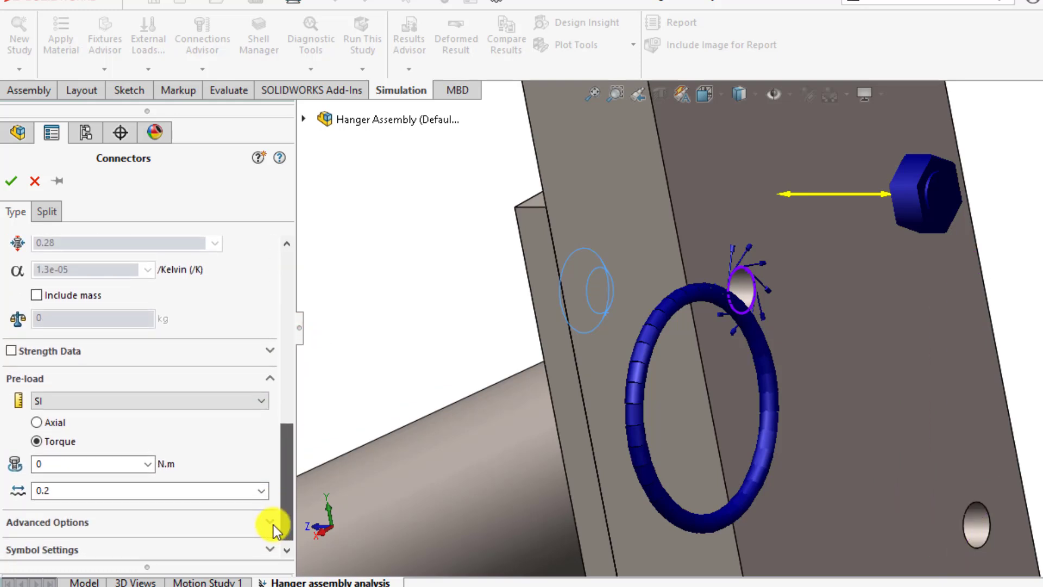
left_click(116, 400)
left_click(83, 429)
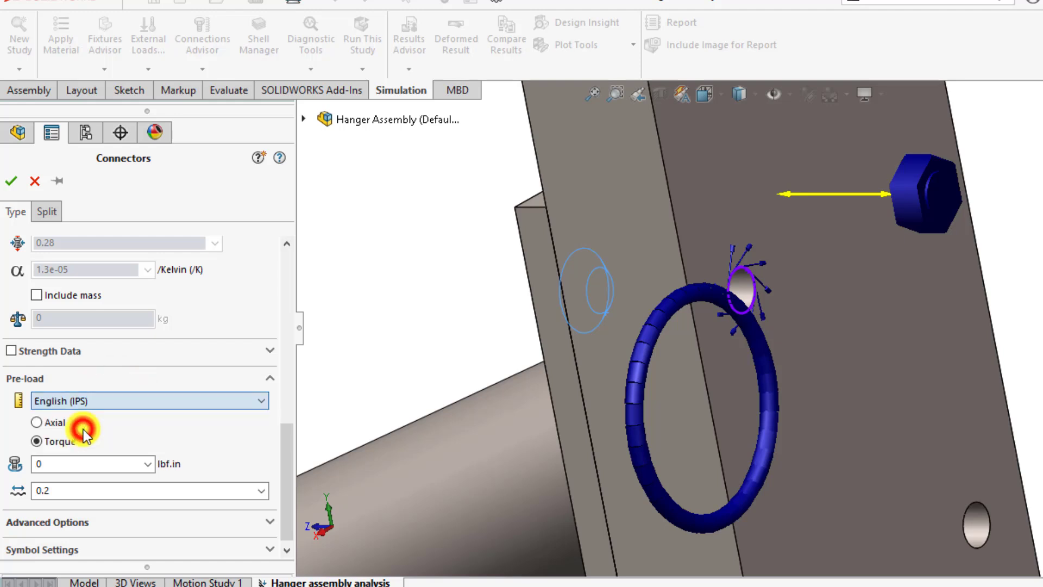
left_click(36, 424)
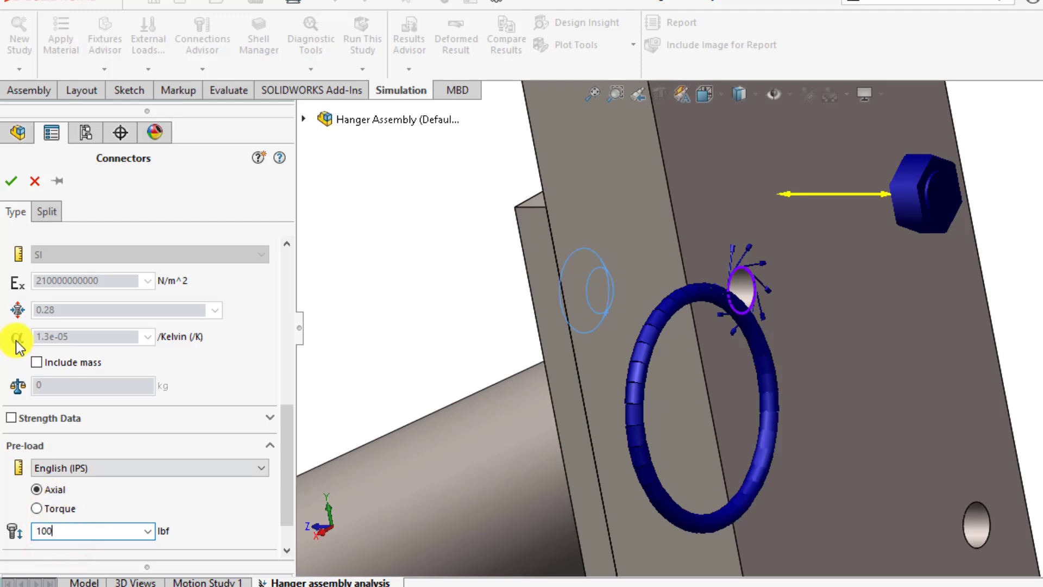
left_click(8, 185)
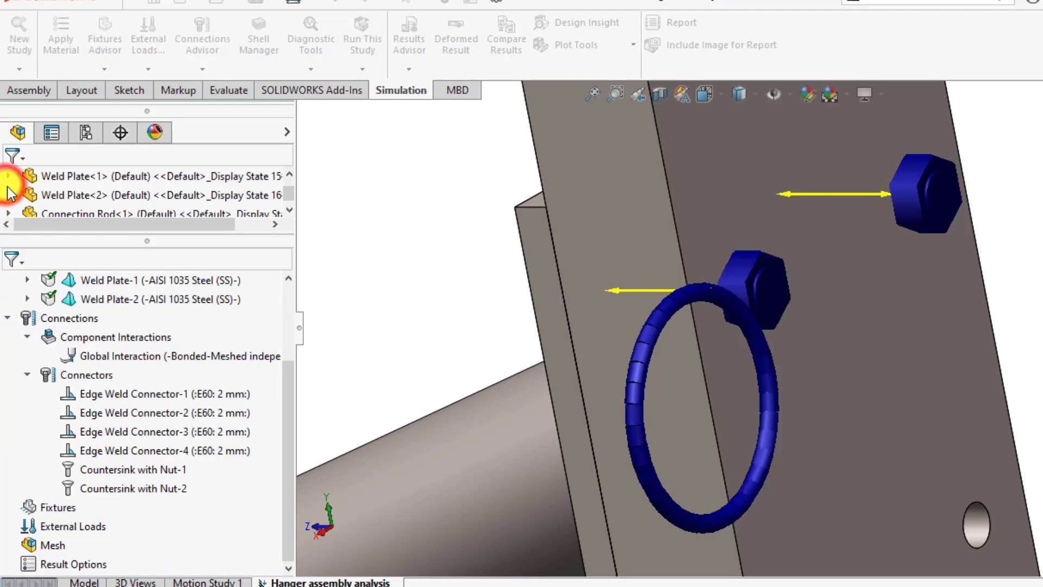
scroll(523, 287, "up", 5)
scroll(543, 304, "up", 3)
middle_click_drag(543, 304, 663, 393)
scroll(672, 419, "down", 3)
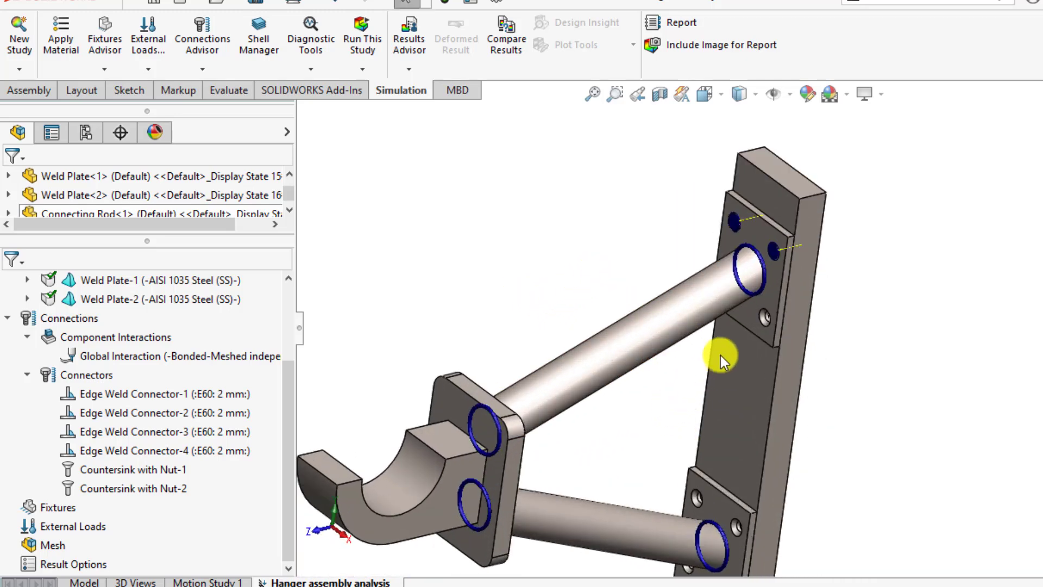